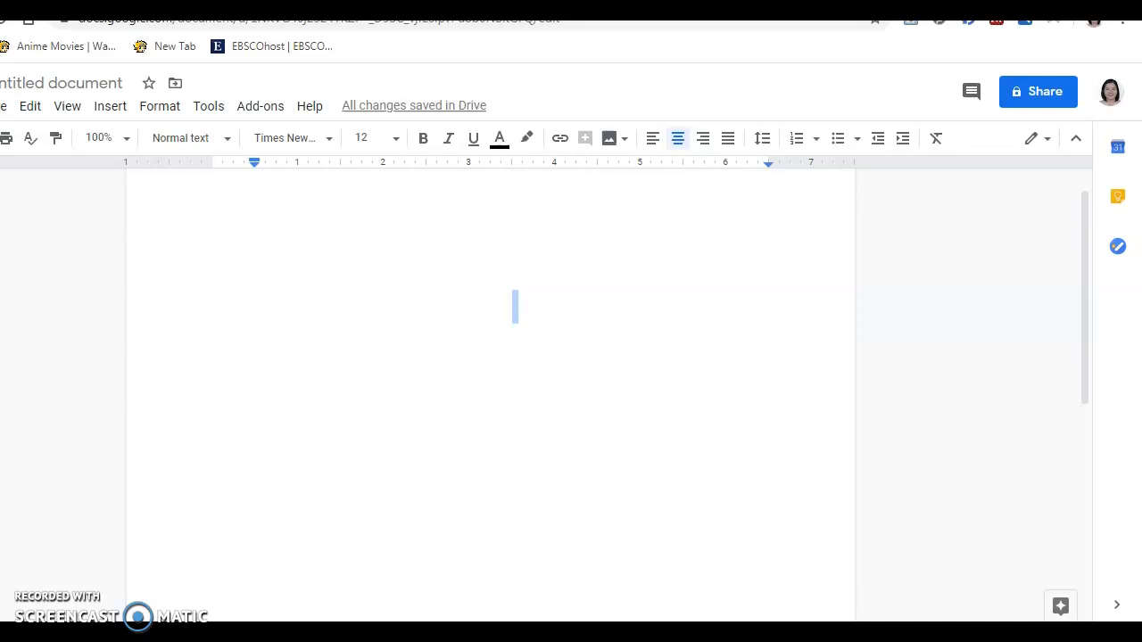
Set the document font to Times New Roman at size 12
{"action": "left_click", "coordinate": [310, 140]}
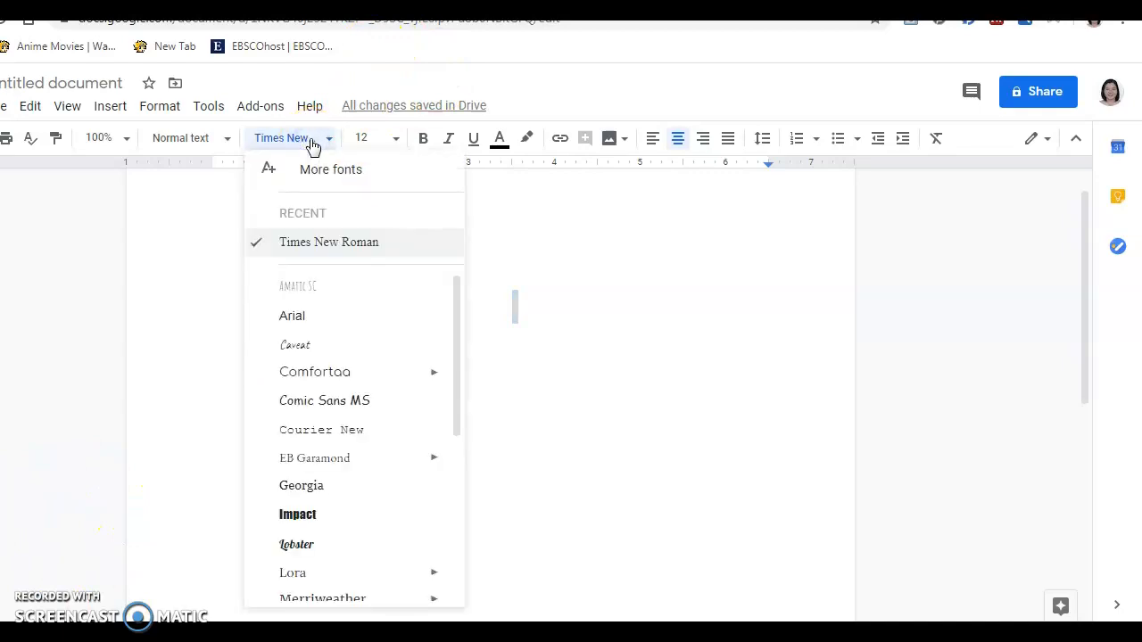
{"action": "left_click", "coordinate": [305, 249]}
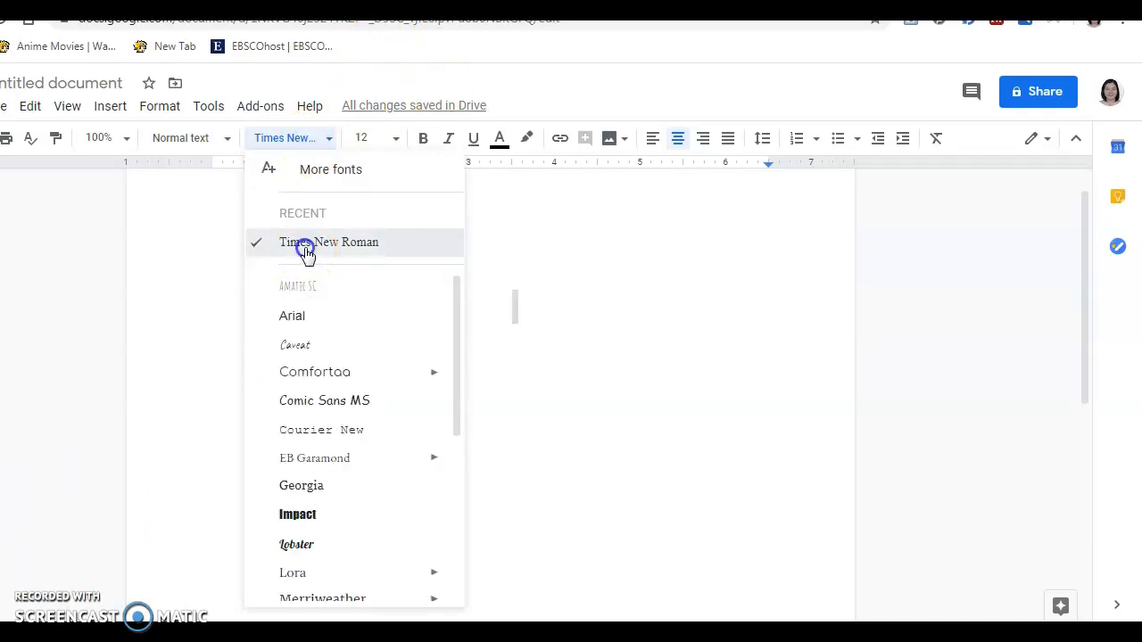
{"action": "left_click", "coordinate": [394, 141]}
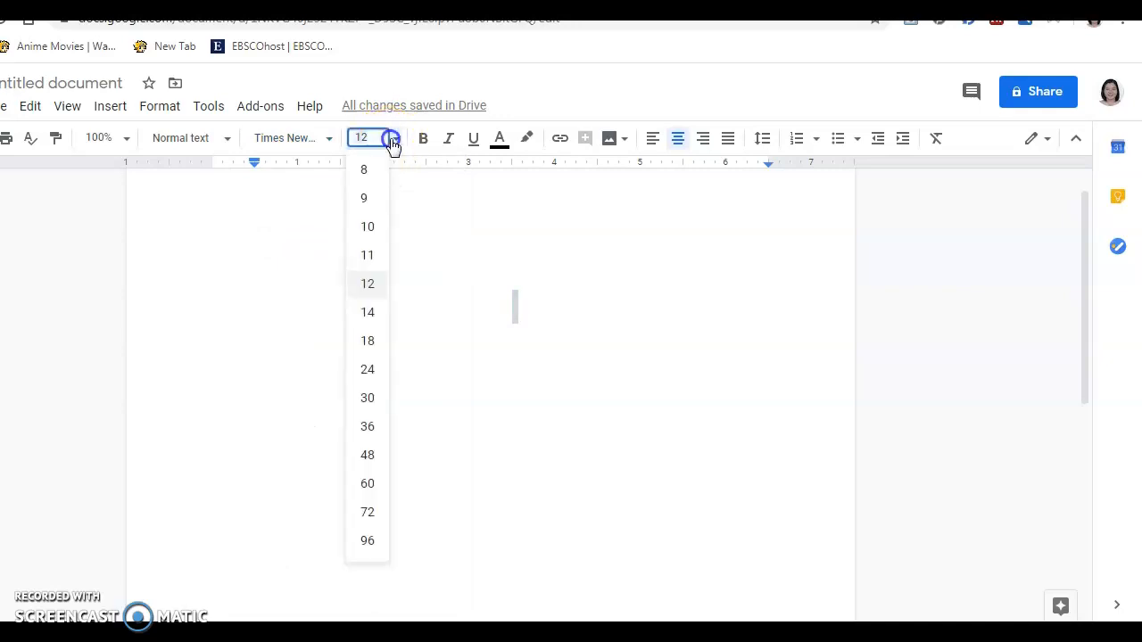
{"action": "left_click", "coordinate": [369, 290]}
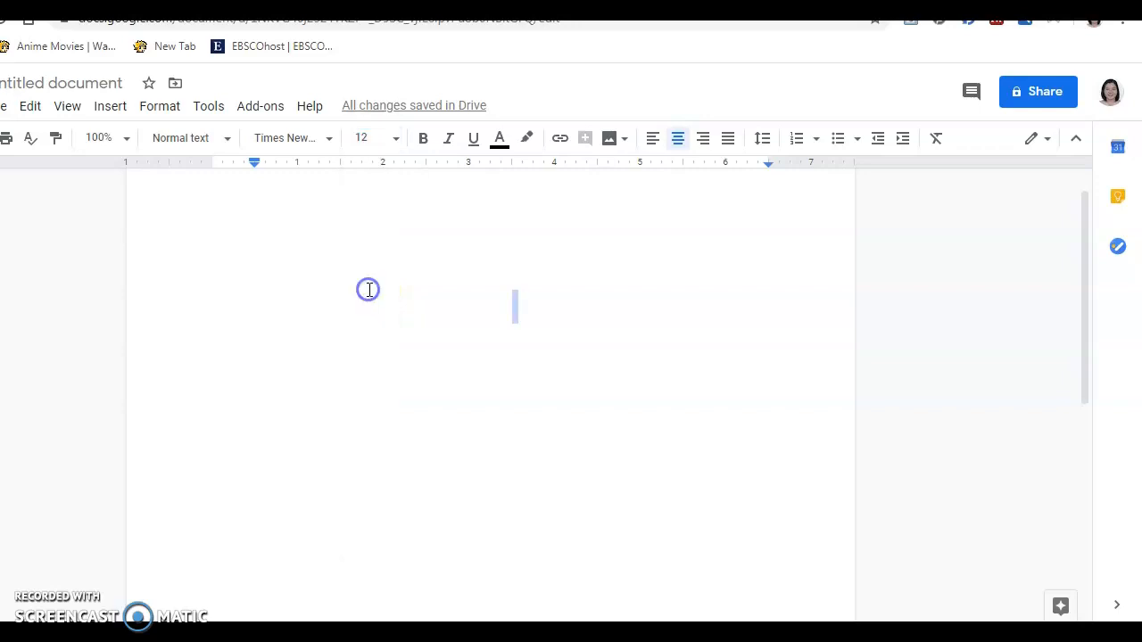
{"action": "left_click", "coordinate": [300, 140]}
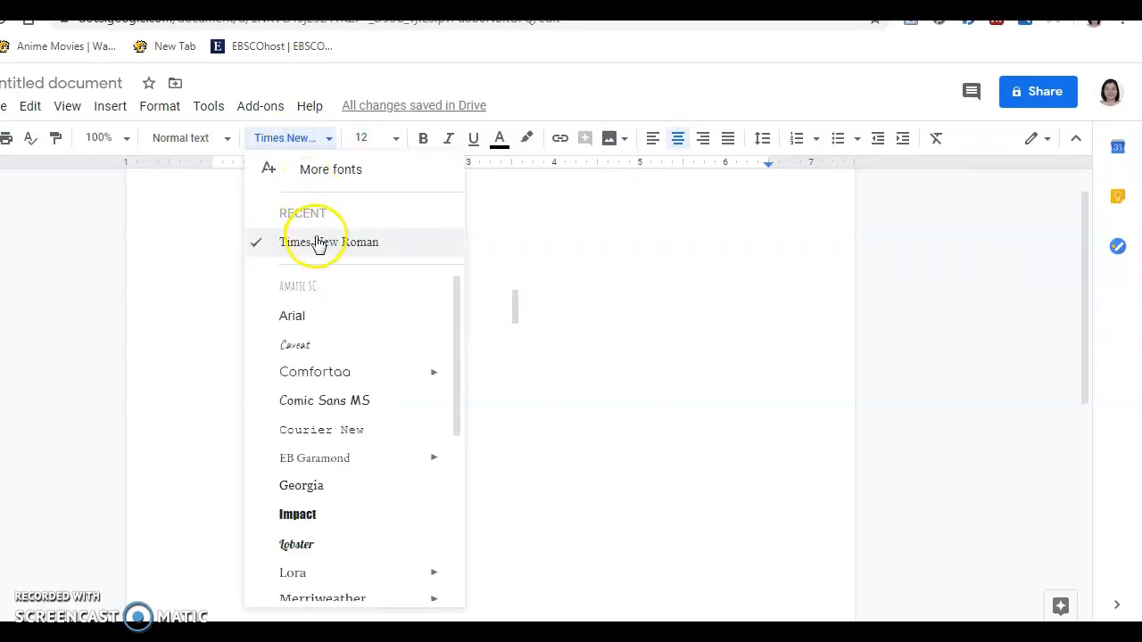
{"action": "left_click", "coordinate": [370, 140]}
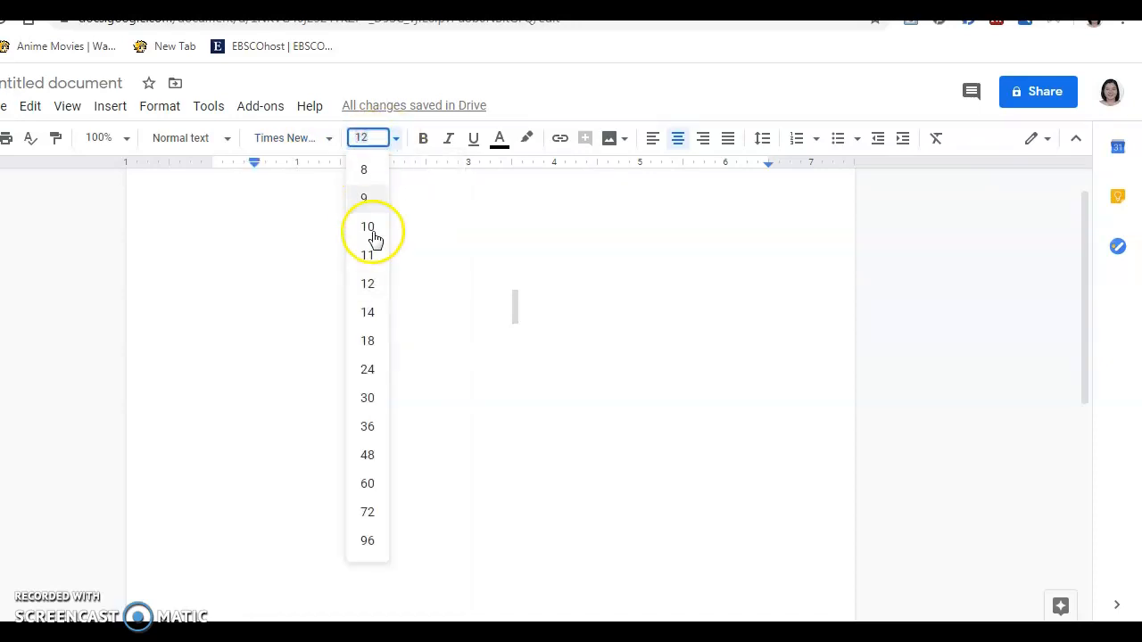
{"action": "left_click", "coordinate": [375, 285]}
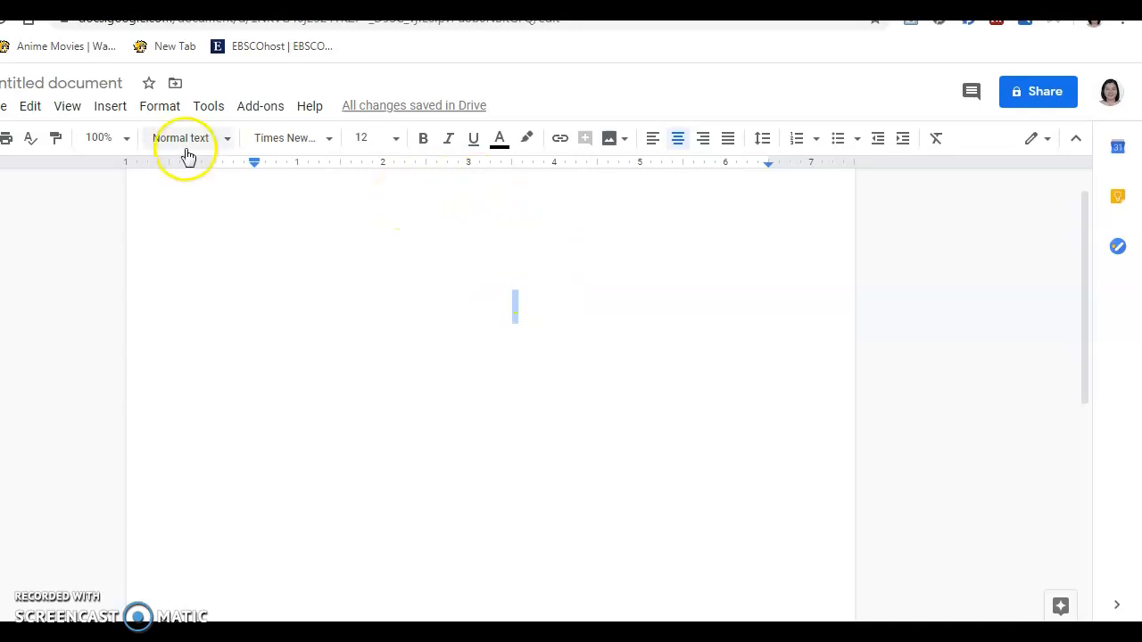
Review line spacing without changes and adjust the paragraph's first-line indent
{"action": "left_click", "coordinate": [155, 116]}
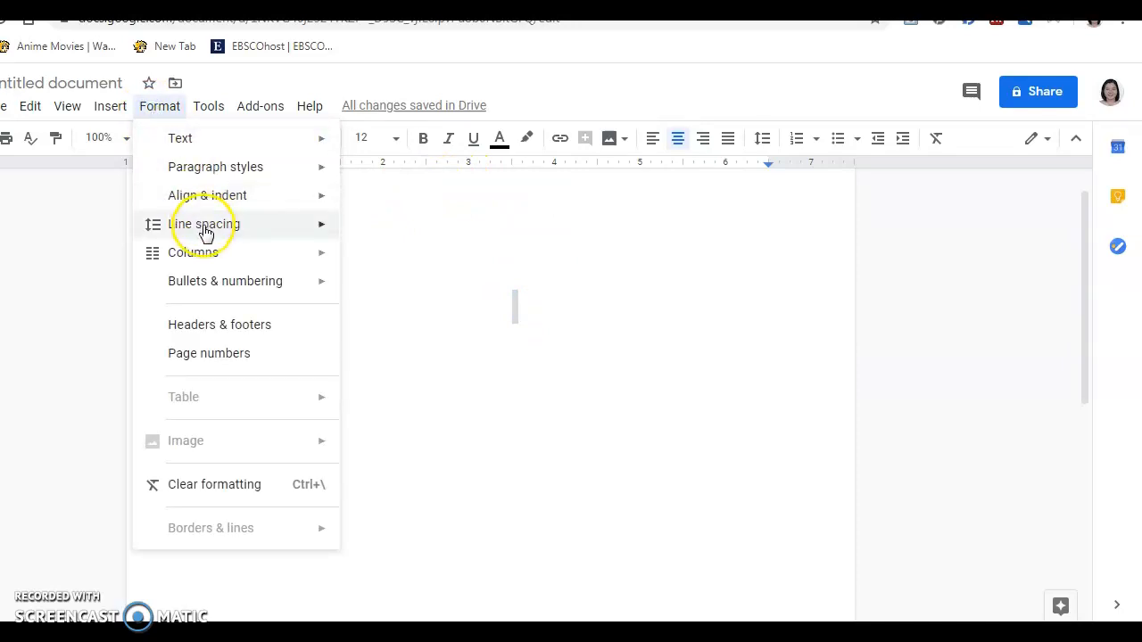
{"action": "mouse_move", "coordinate": [205, 232]}
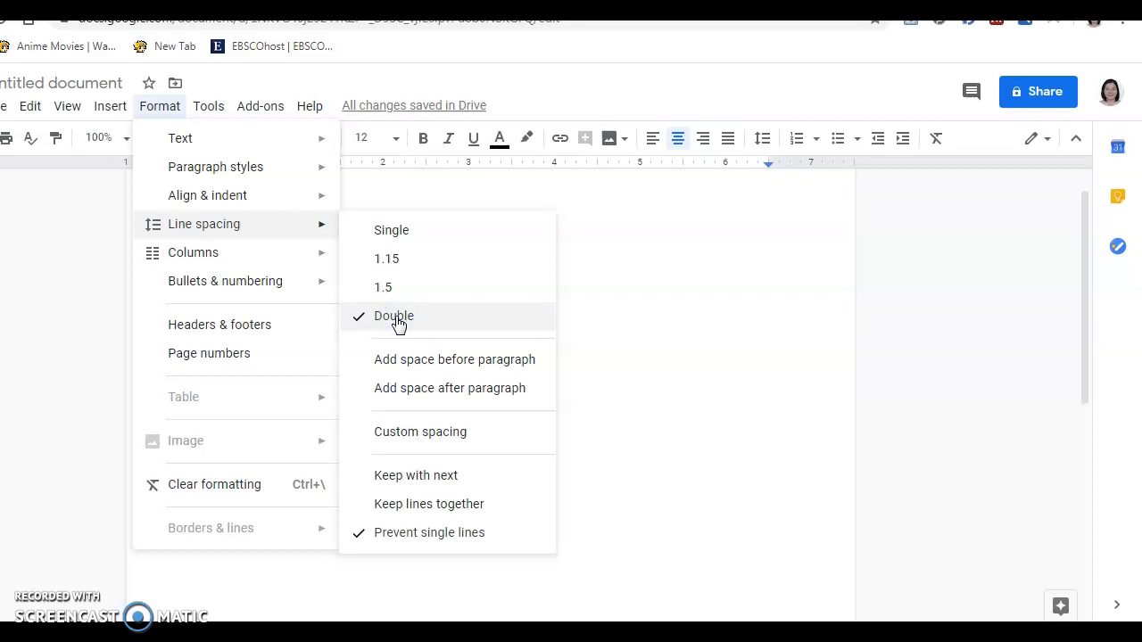
{"action": "left_click", "coordinate": [676, 321]}
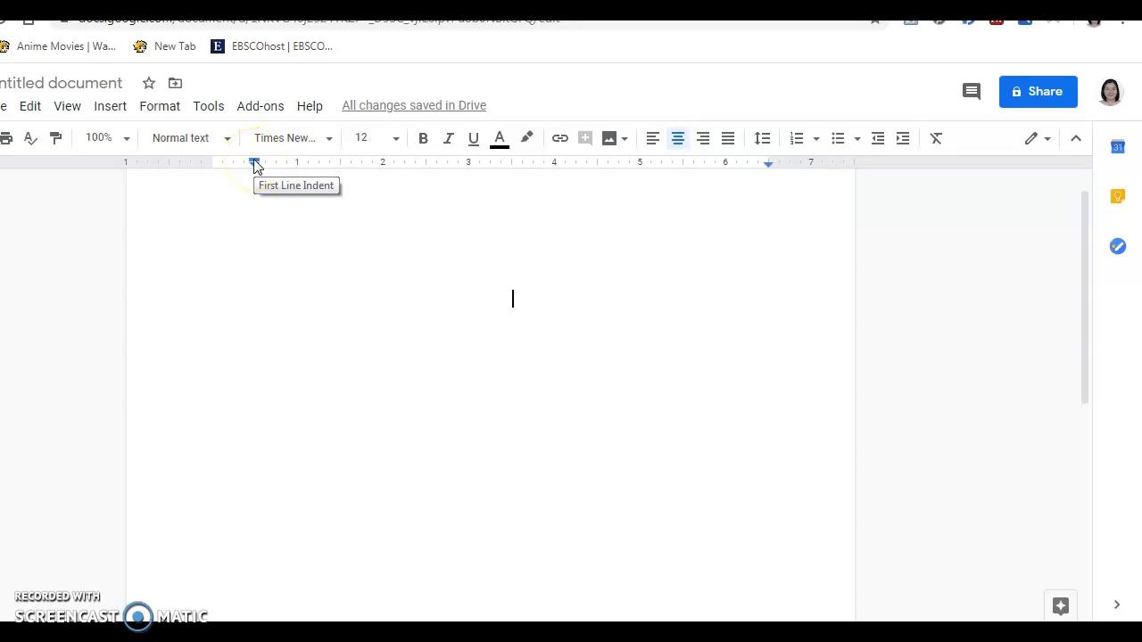
{"action": "mouse_move", "coordinate": [255, 164]}
{"action": "left_mouse_down"}
{"action": "mouse_move", "coordinate": [211, 166]}
{"action": "mouse_move", "coordinate": [257, 180]}
{"action": "left_mouse_up"}
{"action": "left_click", "coordinate": [515, 327]}
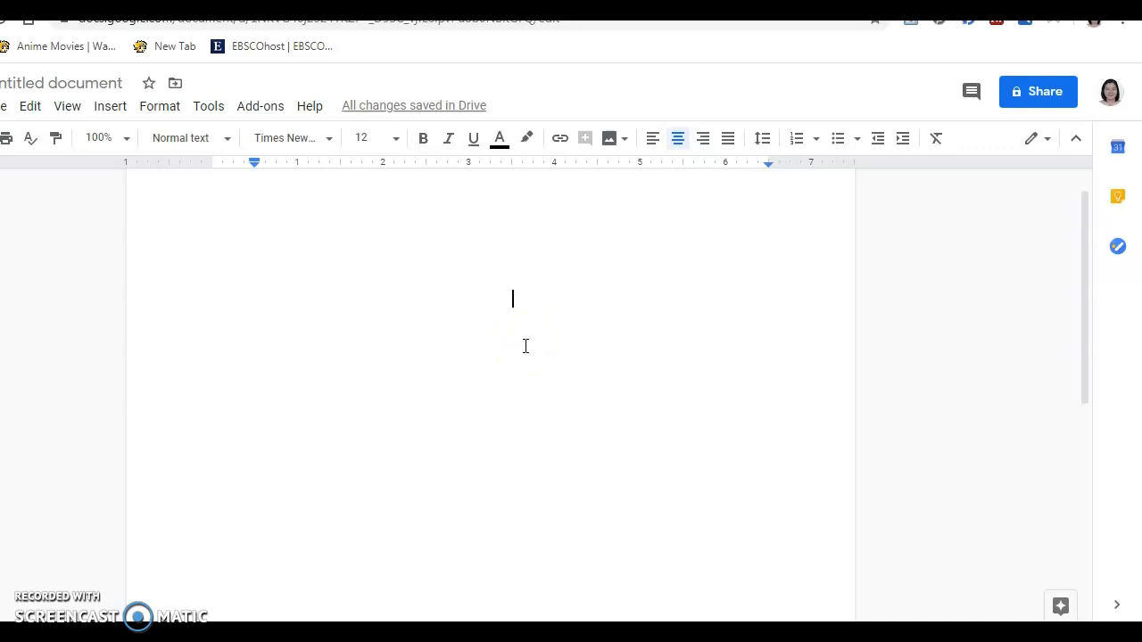
{"action": "left_click", "coordinate": [576, 383]}
Open the page header for editing, keeping 'Different first page' enabled
{"action": "left_click", "coordinate": [532, 214]}
{"action": "double_click", "coordinate": [532, 214]}
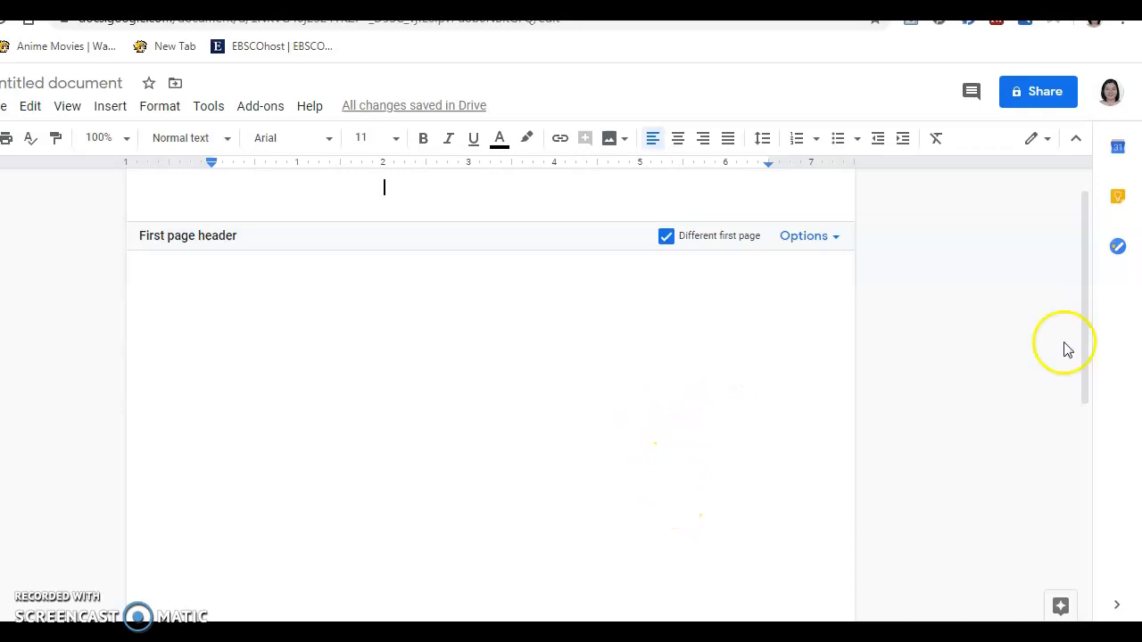
{"action": "left_click_drag", "start_coordinate": [1082, 343], "coordinate": [1080, 273]}
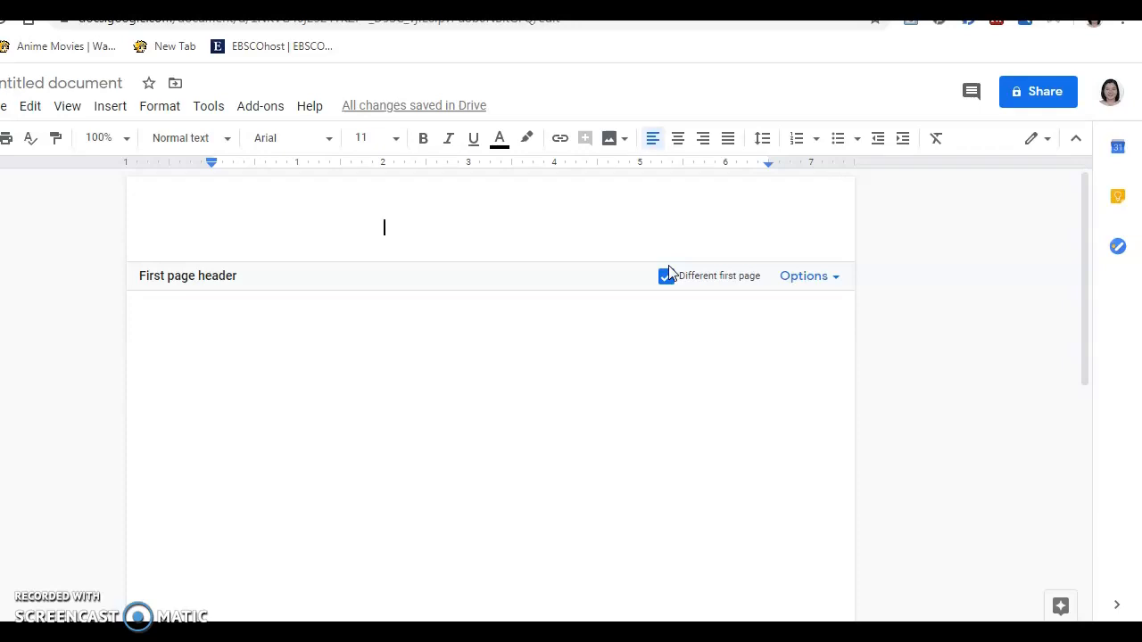
Remove the leading tab and type 'Running Word: OPEN EDUCATIONAL RESOURCES' in the header
{"action": "key", "text": "BackSpace"}
{"action": "type", "text": "Running"}
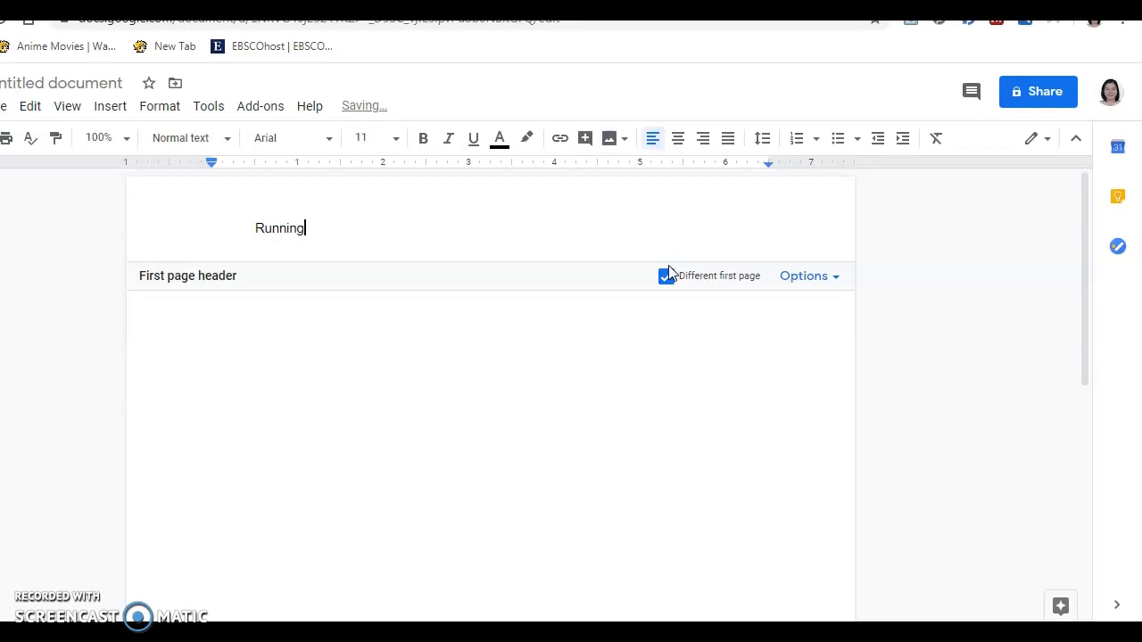
{"action": "type", "text": " Word:"}
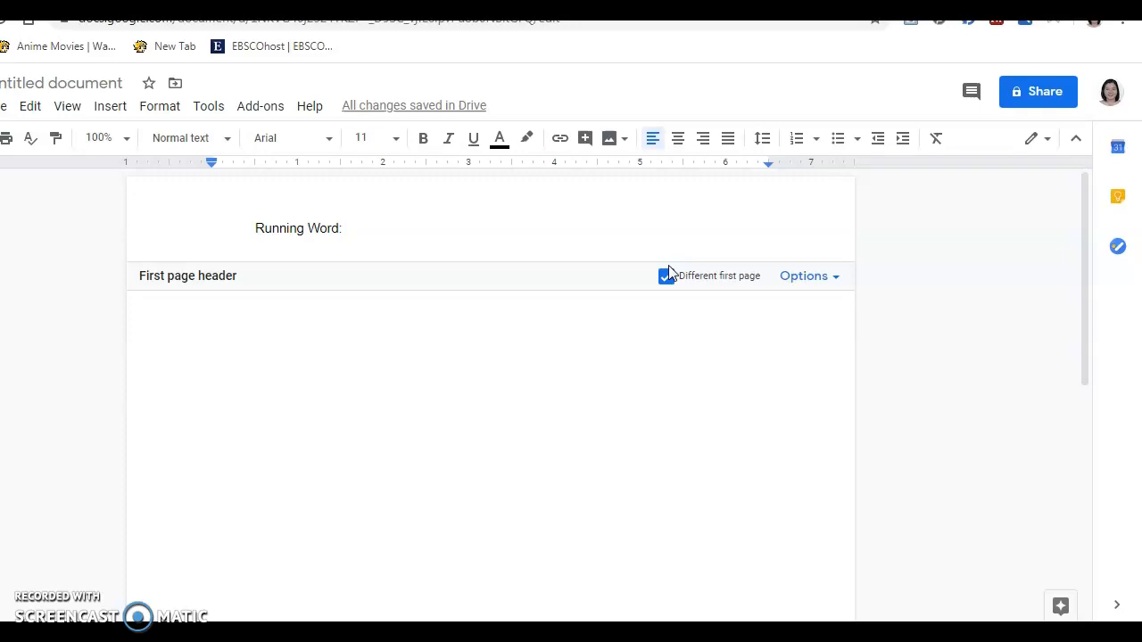
{"action": "type", "text": "OPEN EDUC"}
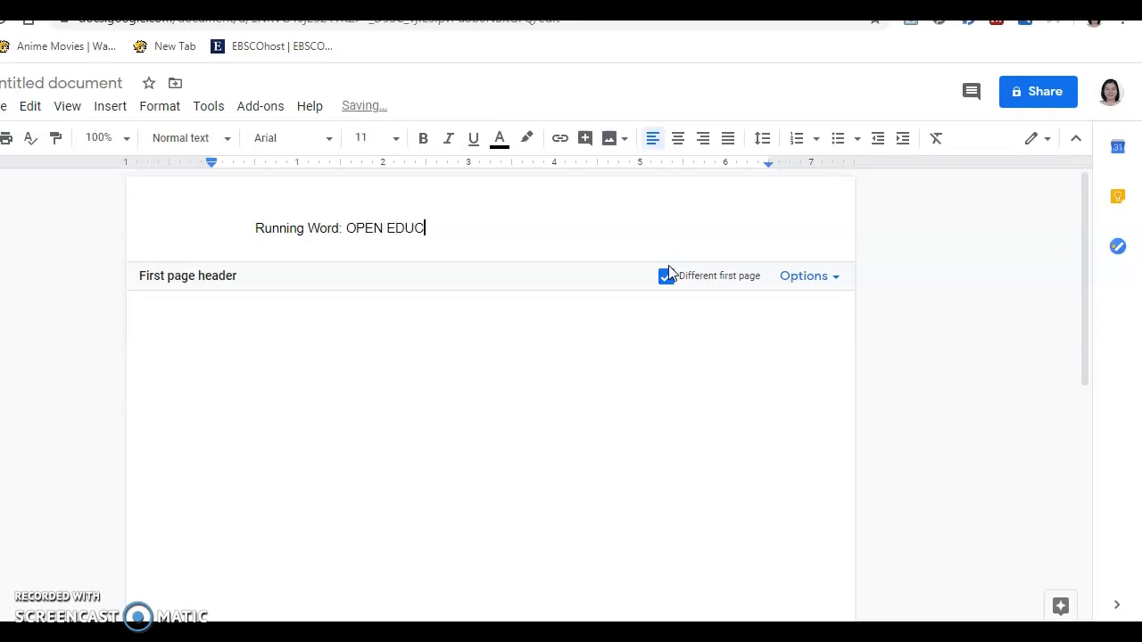
{"action": "type", "text": "ATIONAL RESOU"}
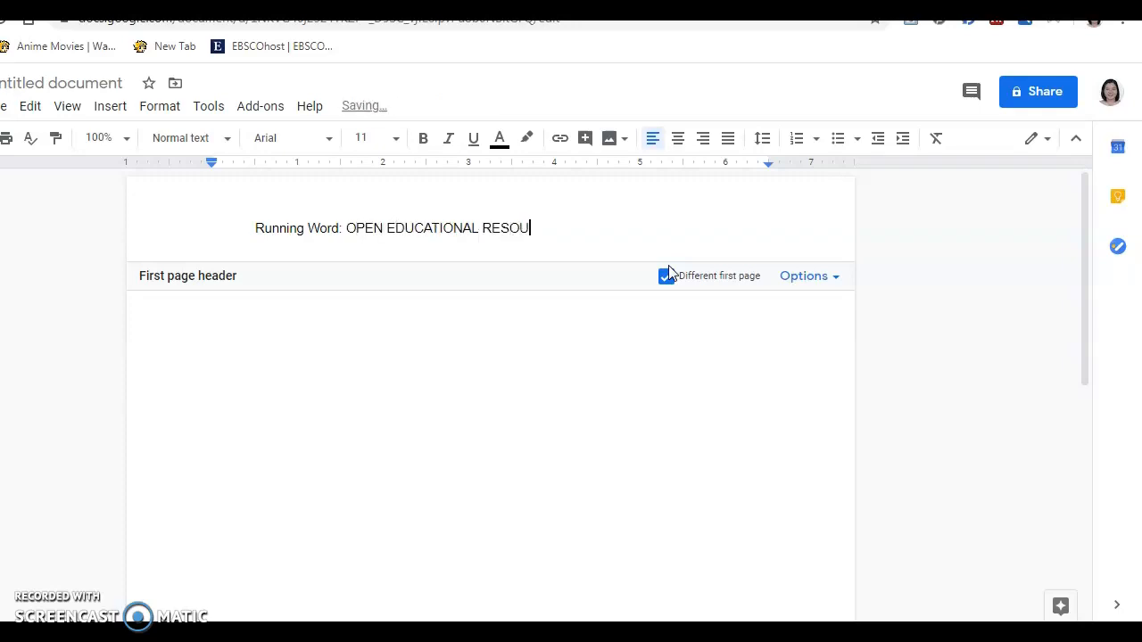
{"action": "type", "text": "RCES"}
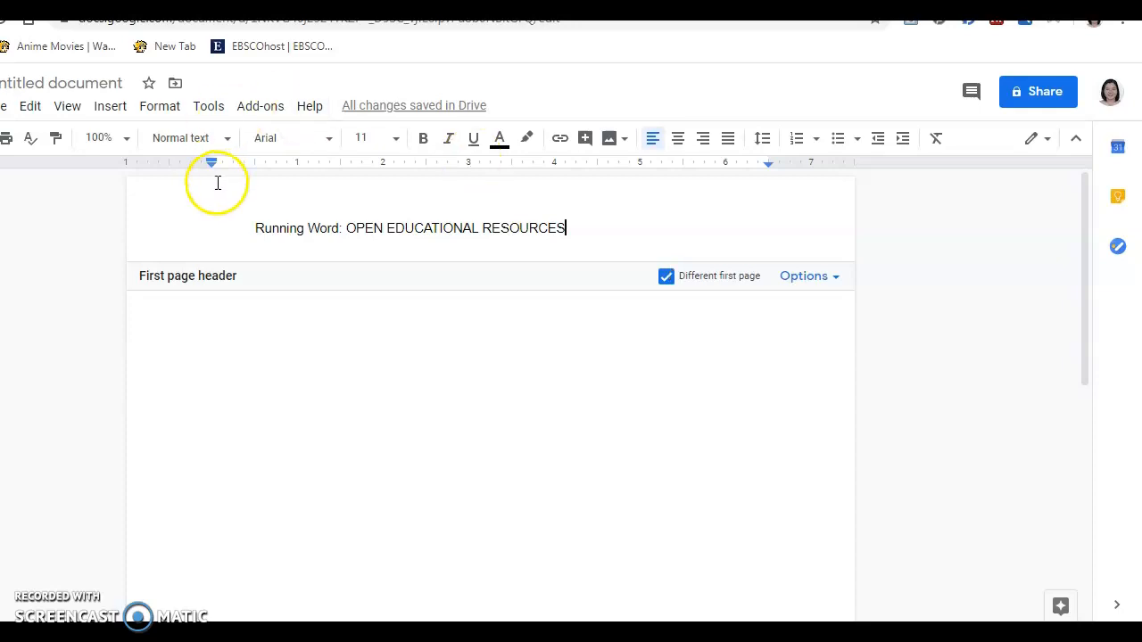
Insert page number 1 in the header and tab it to the right end of the running-head line
{"action": "left_click", "coordinate": [111, 109]}
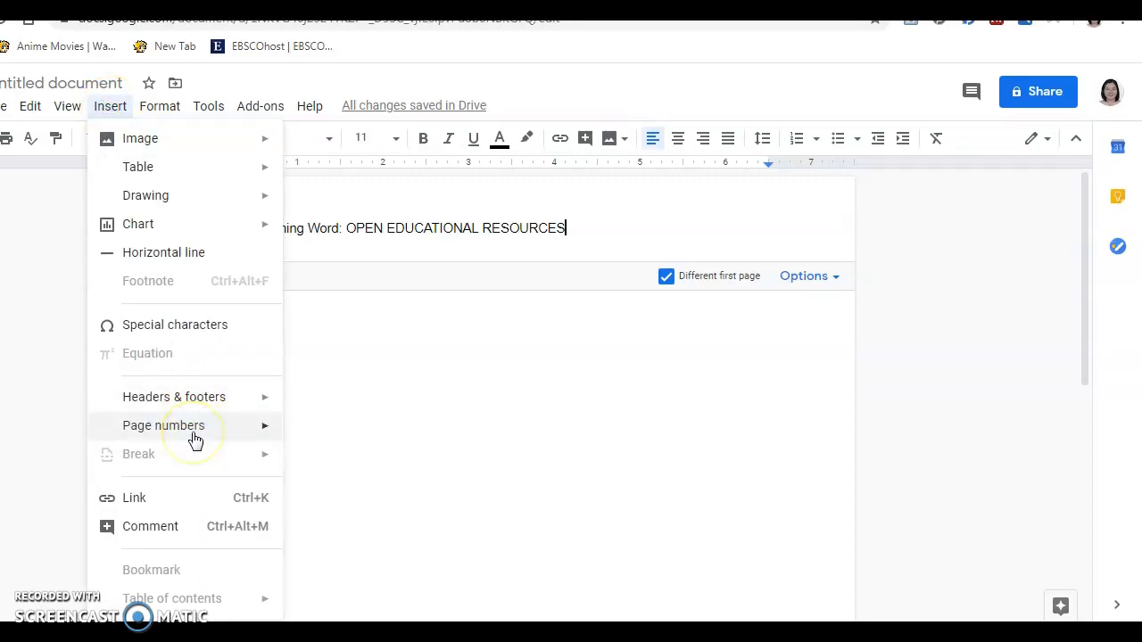
{"action": "mouse_move", "coordinate": [195, 439]}
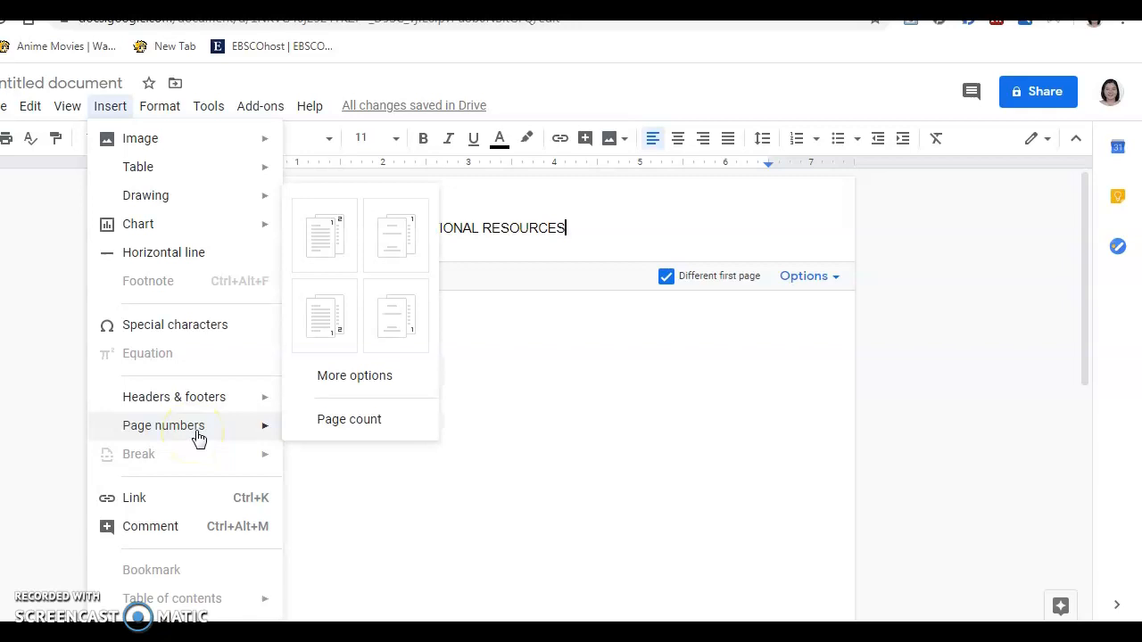
{"action": "left_click", "coordinate": [324, 257]}
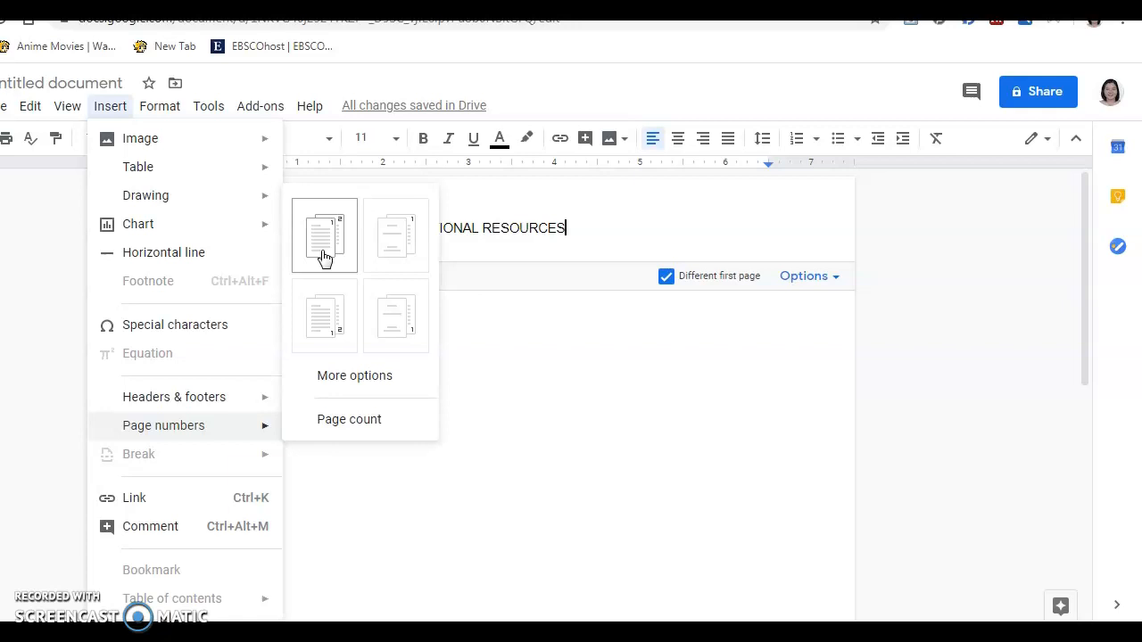
{"action": "left_click", "coordinate": [324, 258]}
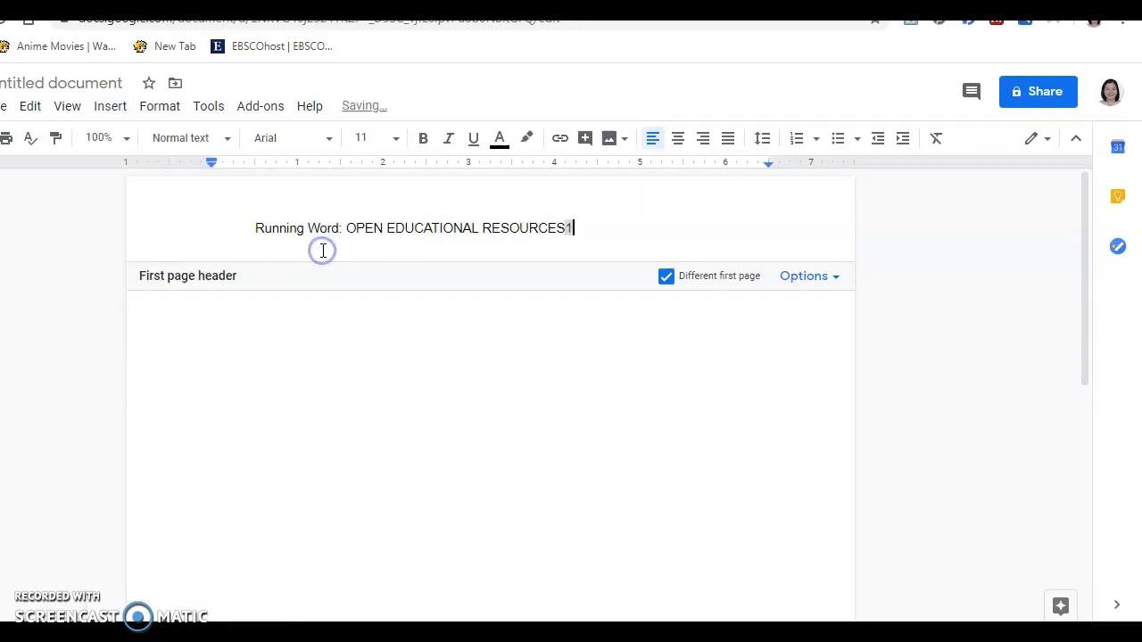
{"action": "left_click", "coordinate": [566, 228]}
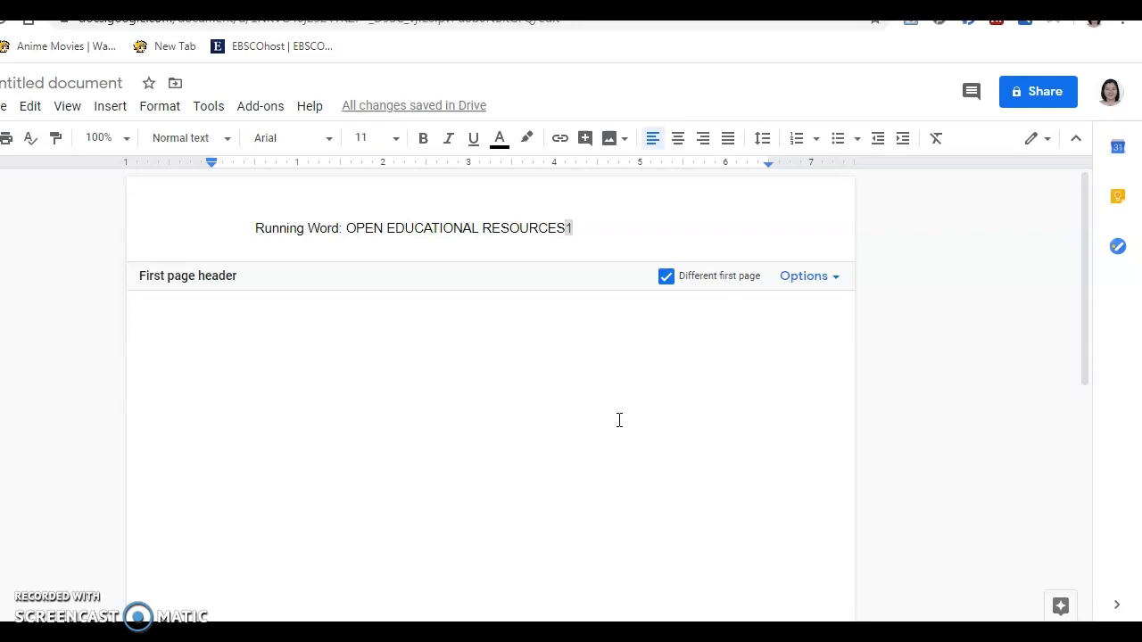
{"action": "key", "text": "Tab"}
{"action": "key", "text": "Tab"}
{"action": "key", "text": "Tab"}
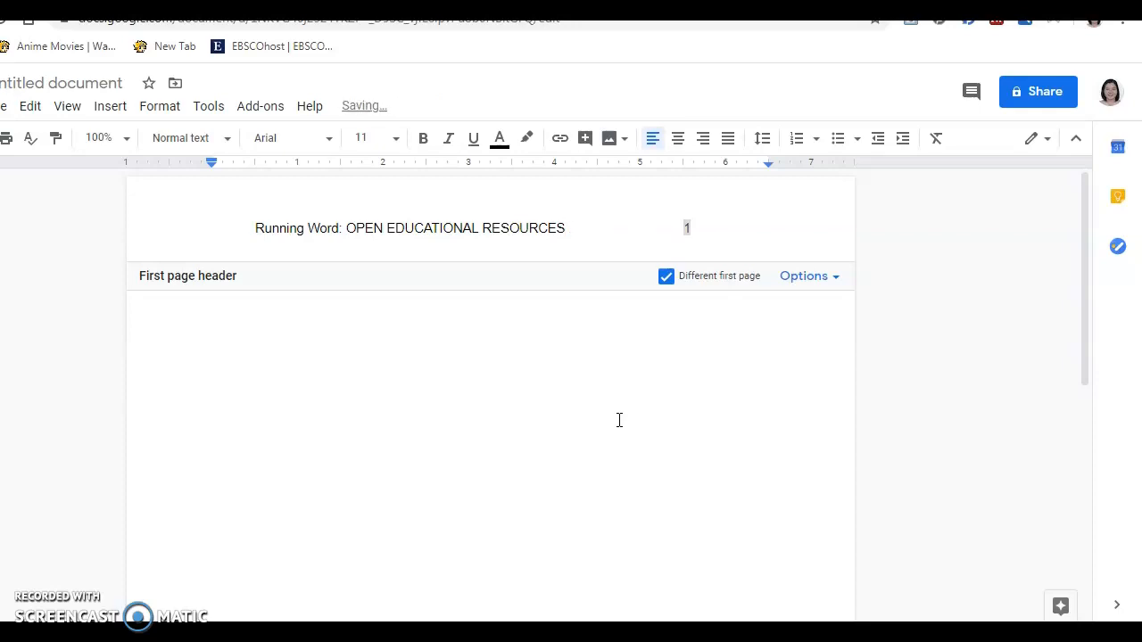
{"action": "key", "text": "Tab"}
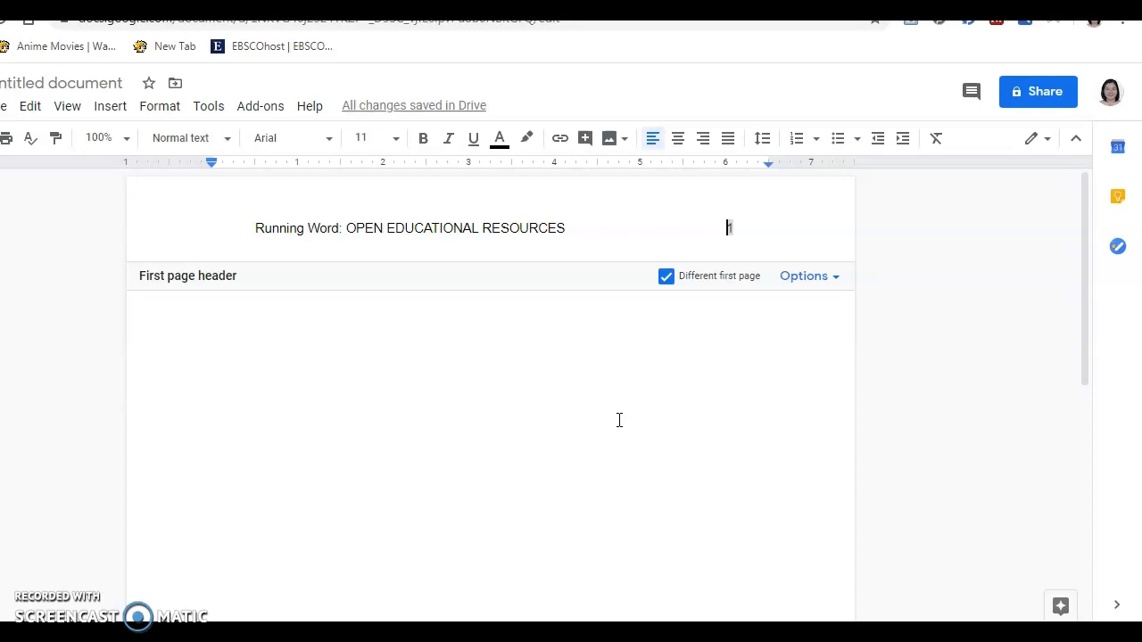
{"action": "key", "text": "Return"}
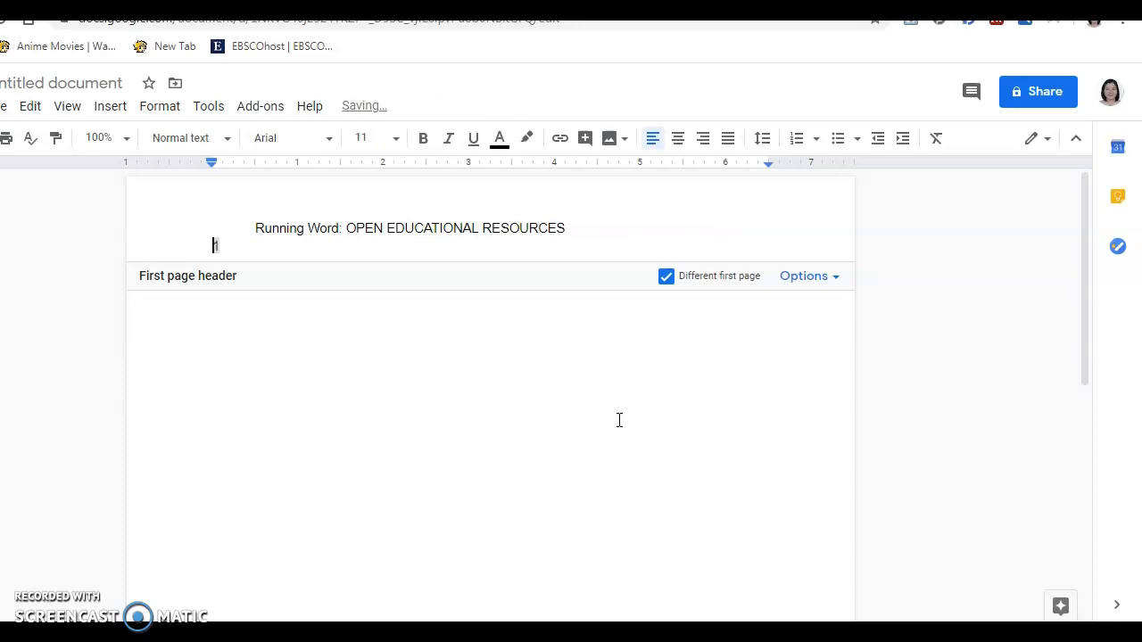
{"action": "key", "text": "BackSpace"}
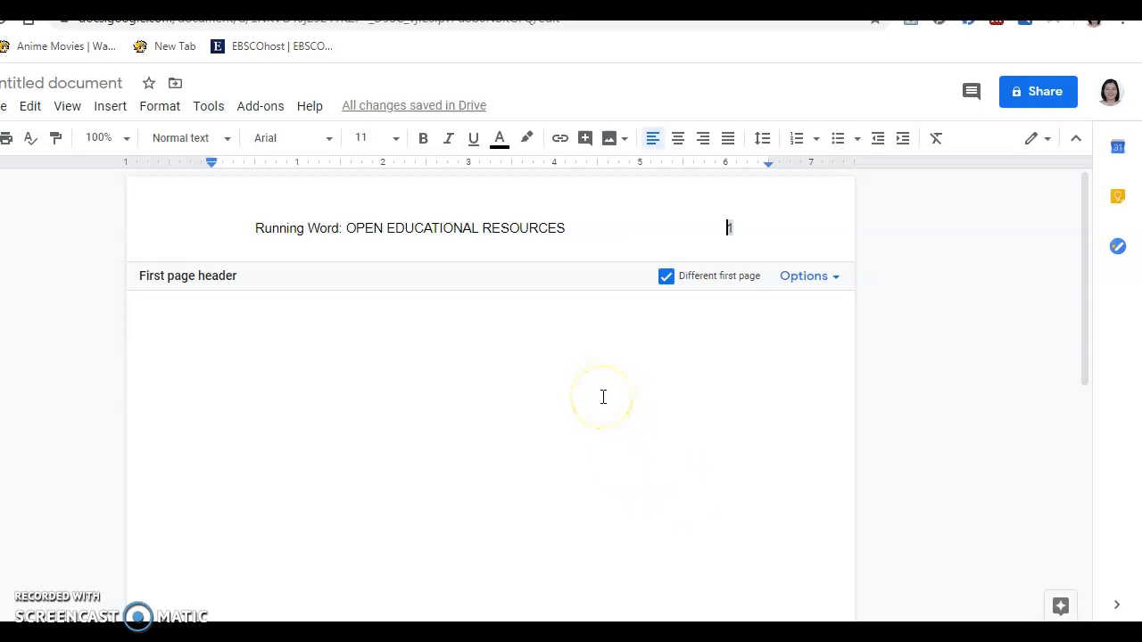
Type the centred title 'Extent of Technology Utilization of Secondary Teachers: Basis for Open Educational Re…' on page one
{"action": "left_click", "coordinate": [584, 363]}
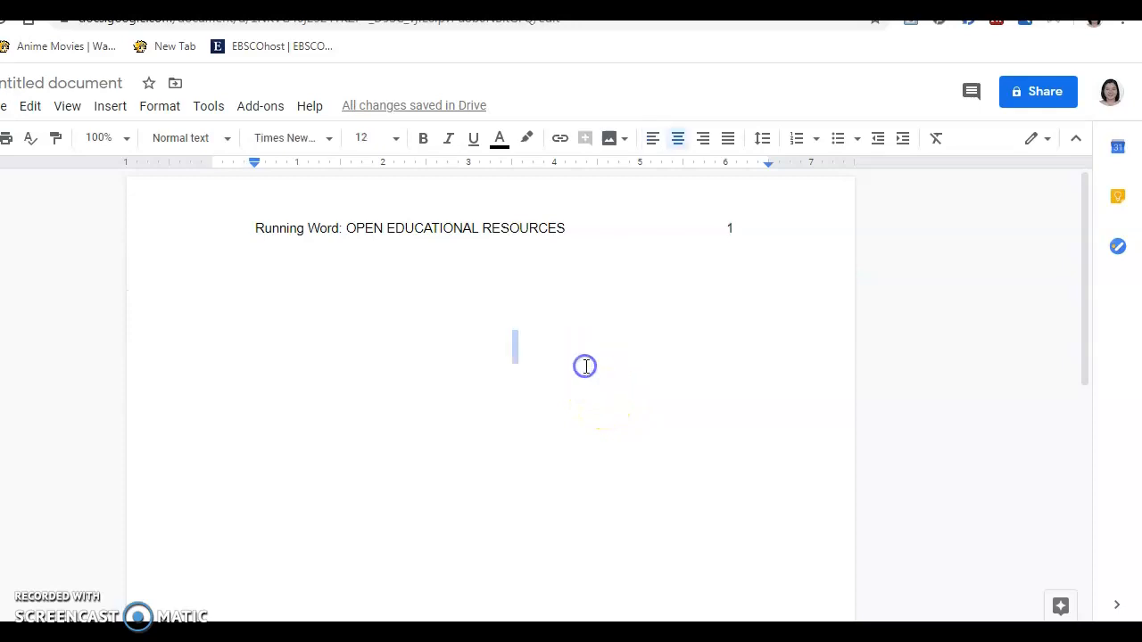
{"action": "left_click", "coordinate": [530, 346]}
{"action": "type", "text": "Extent"}
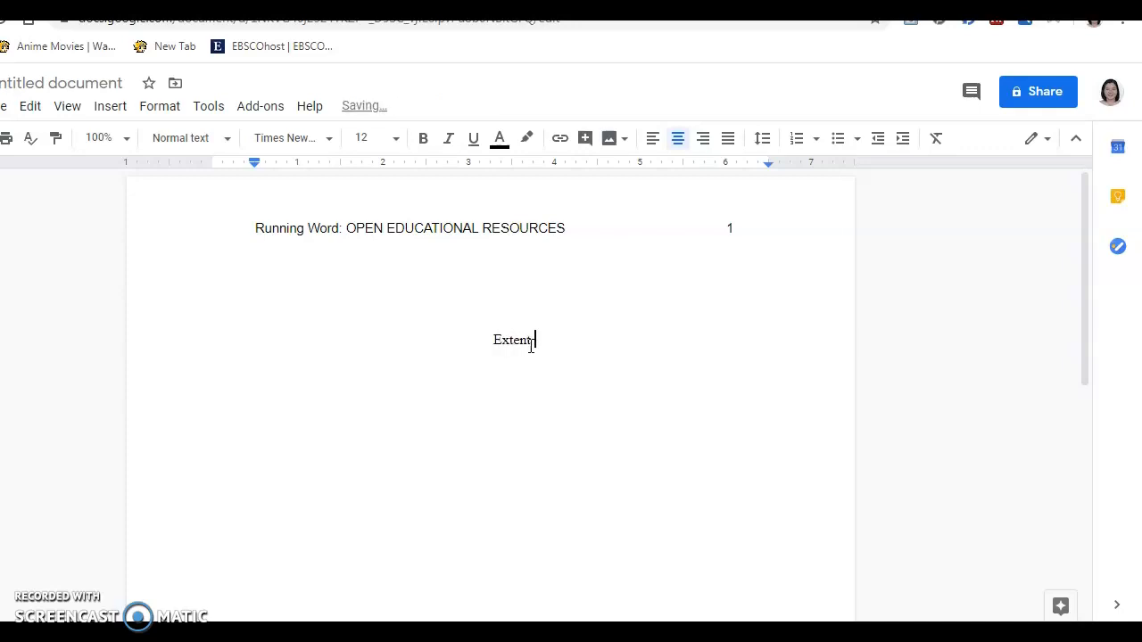
{"action": "type", "text": " of Techn"}
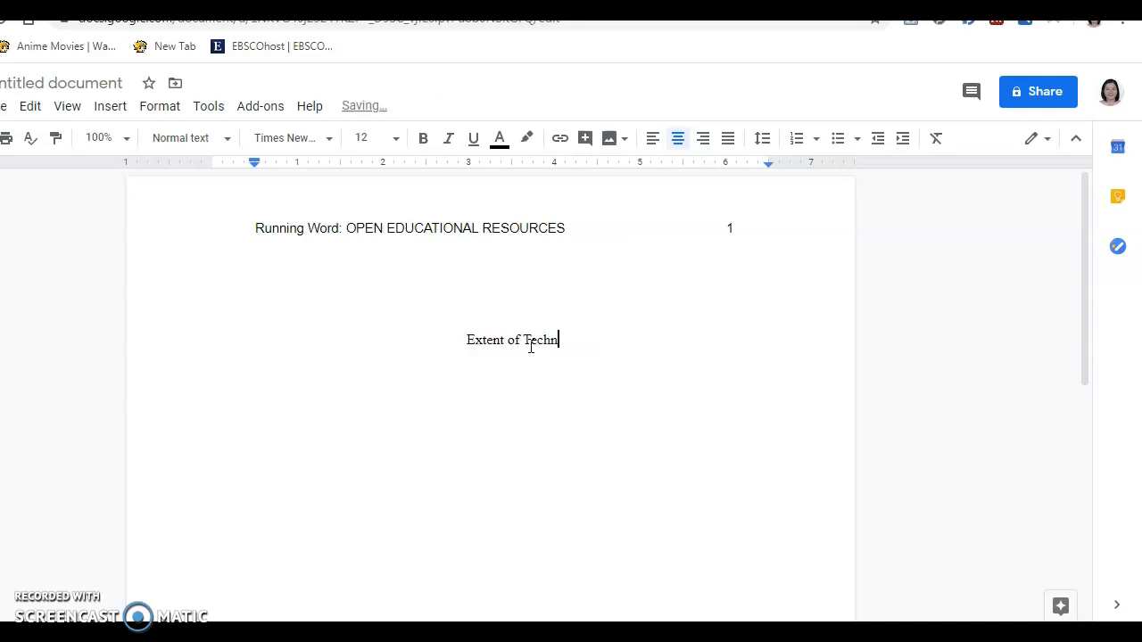
{"action": "type", "text": "ology Uti"}
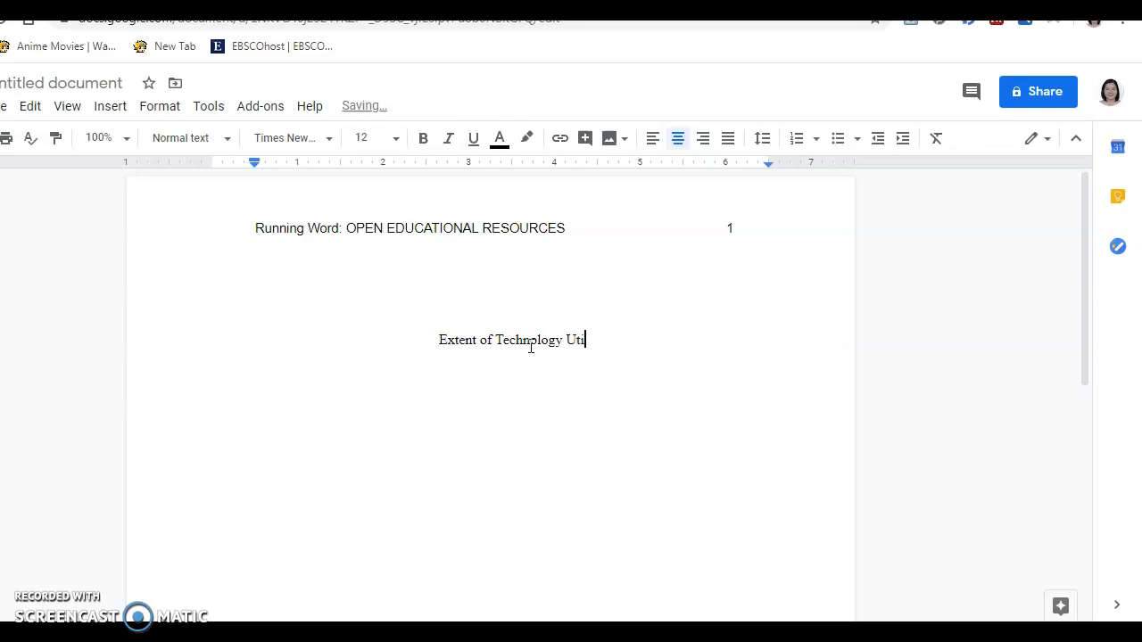
{"action": "type", "text": "lization"}
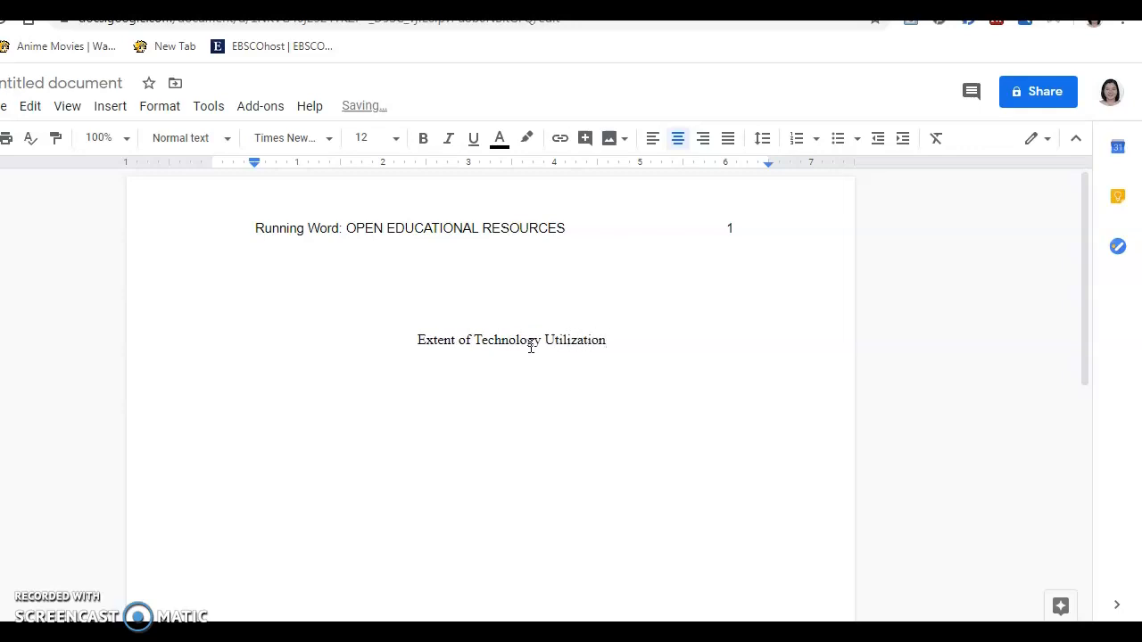
{"action": "type", "text": " of Secon"}
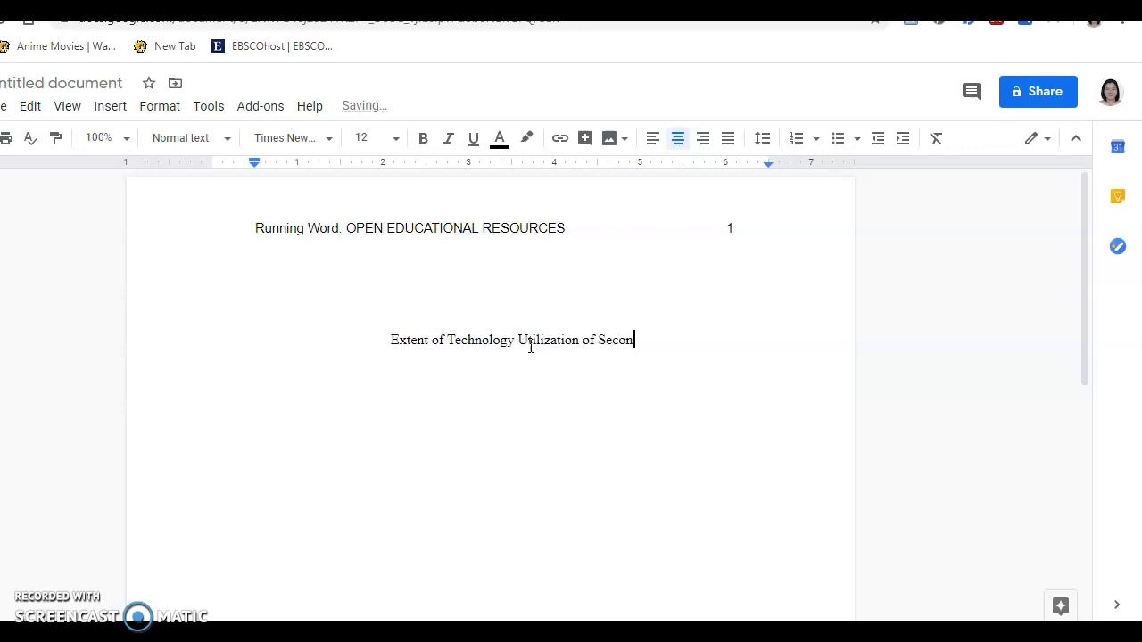
{"action": "type", "text": "dary Teache"}
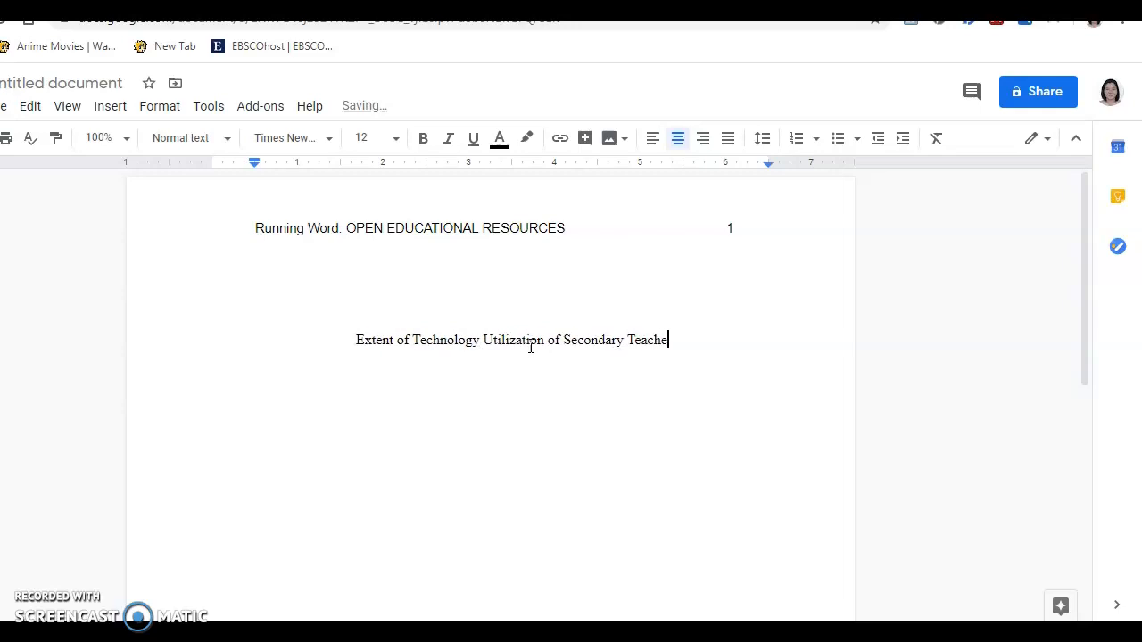
{"action": "type", "text": "rs: Ba"}
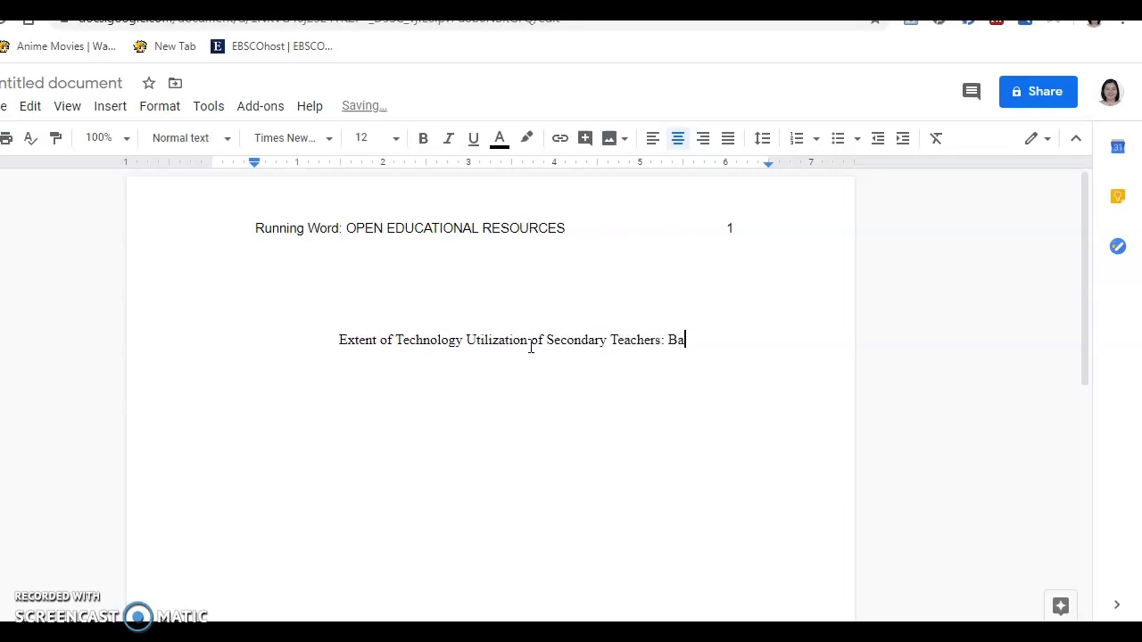
{"action": "type", "text": "sis for Op"}
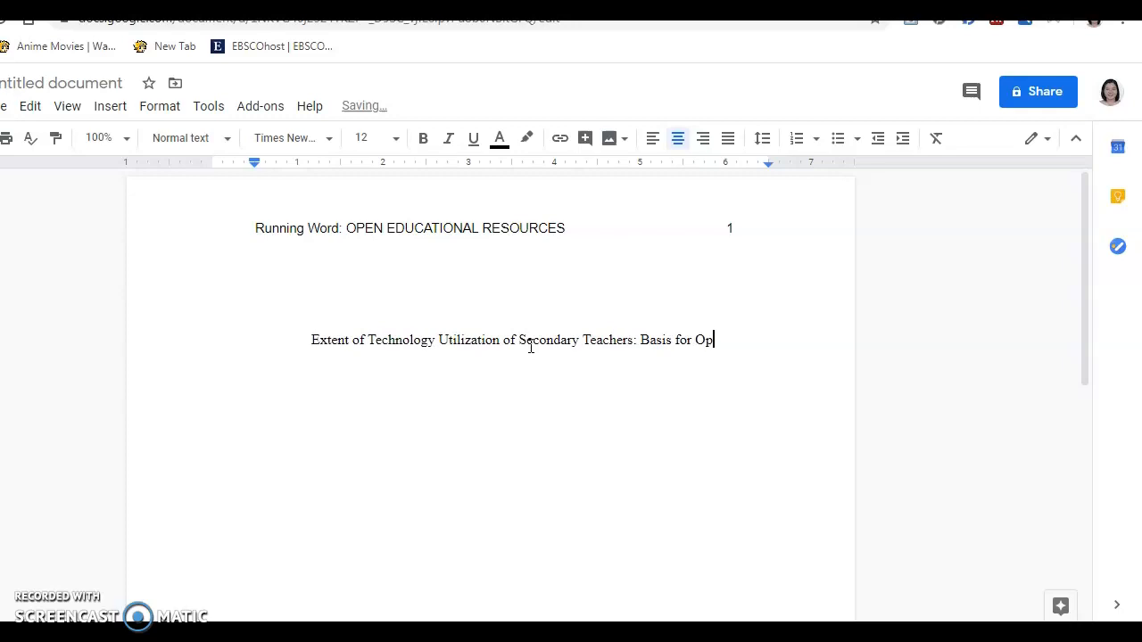
{"action": "type", "text": "en Educatio"}
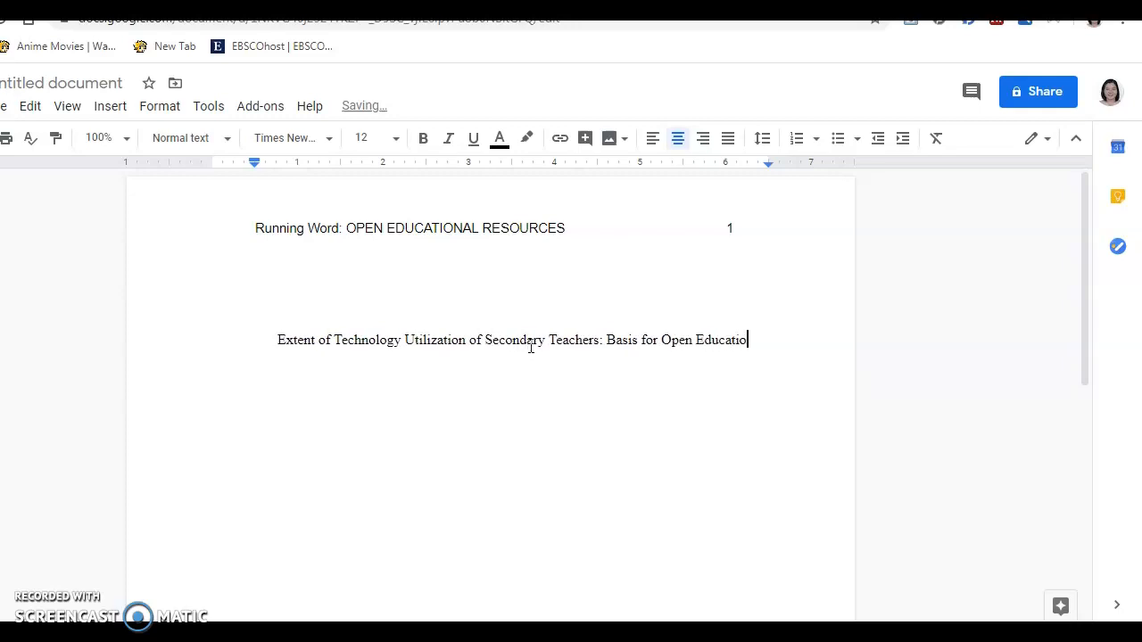
{"action": "type", "text": "nal Resour"}
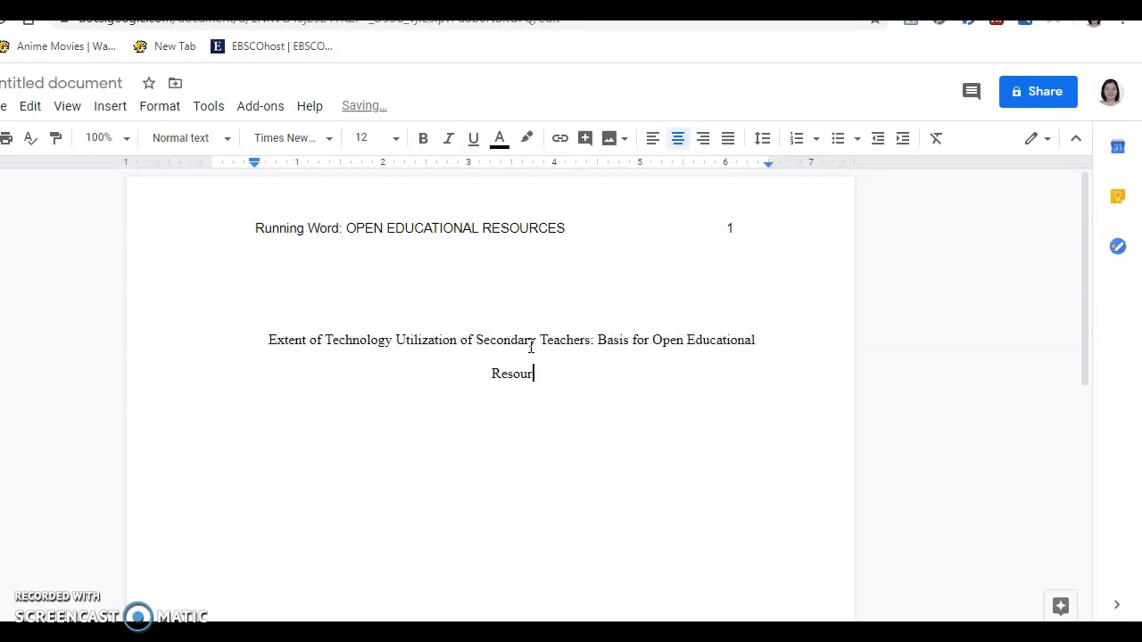
{"action": "type", "text": "ces Training Workshop"}
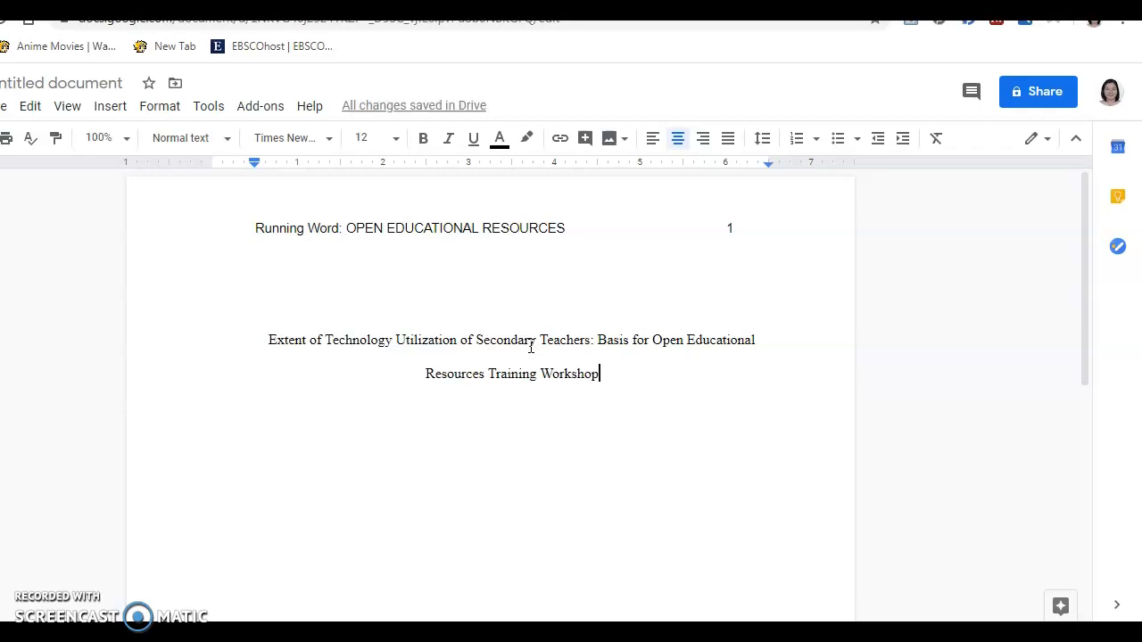
{"action": "key", "text": "Return"}
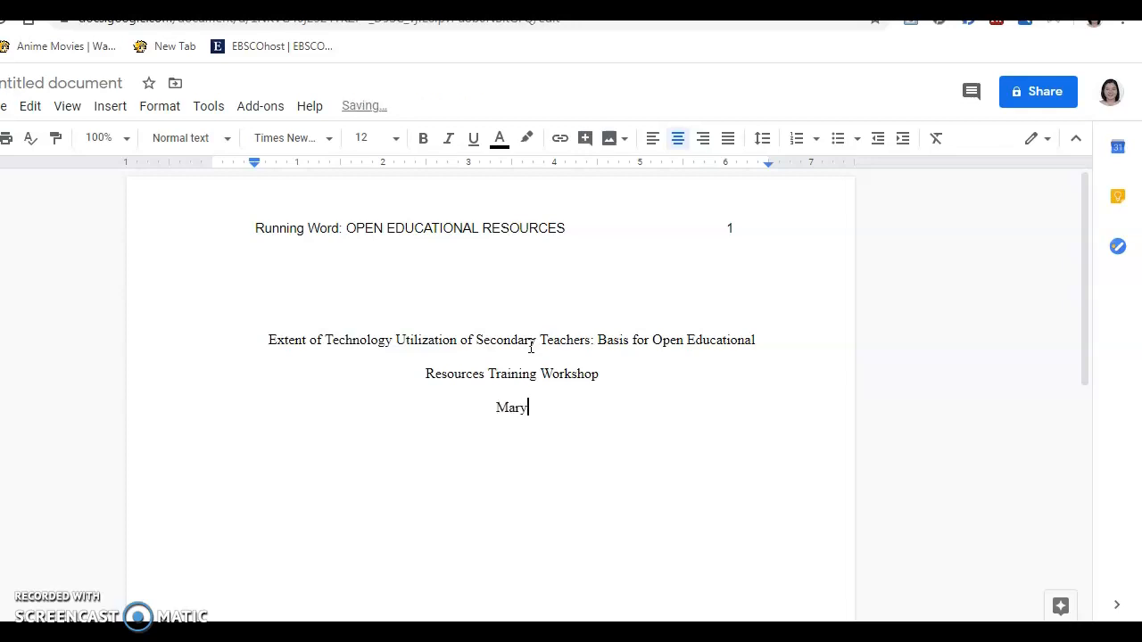
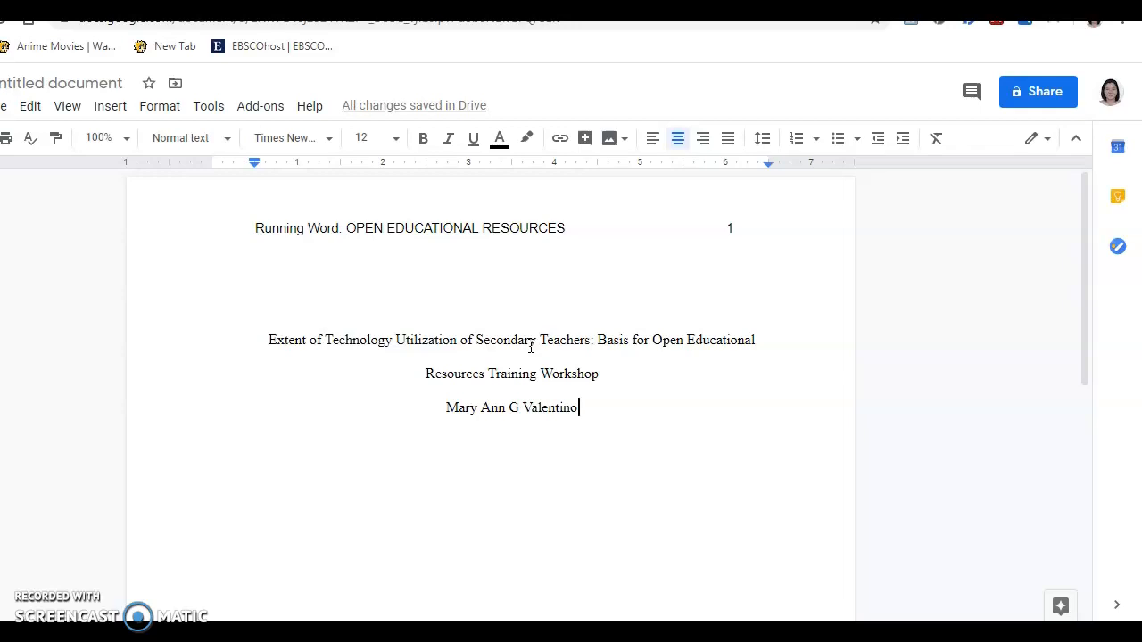
Add the author's name and 'Taliptip National High School' on centred lines below the title
{"action": "key", "text": "Return"}
{"action": "type", "text": "Taliptip National High School"}
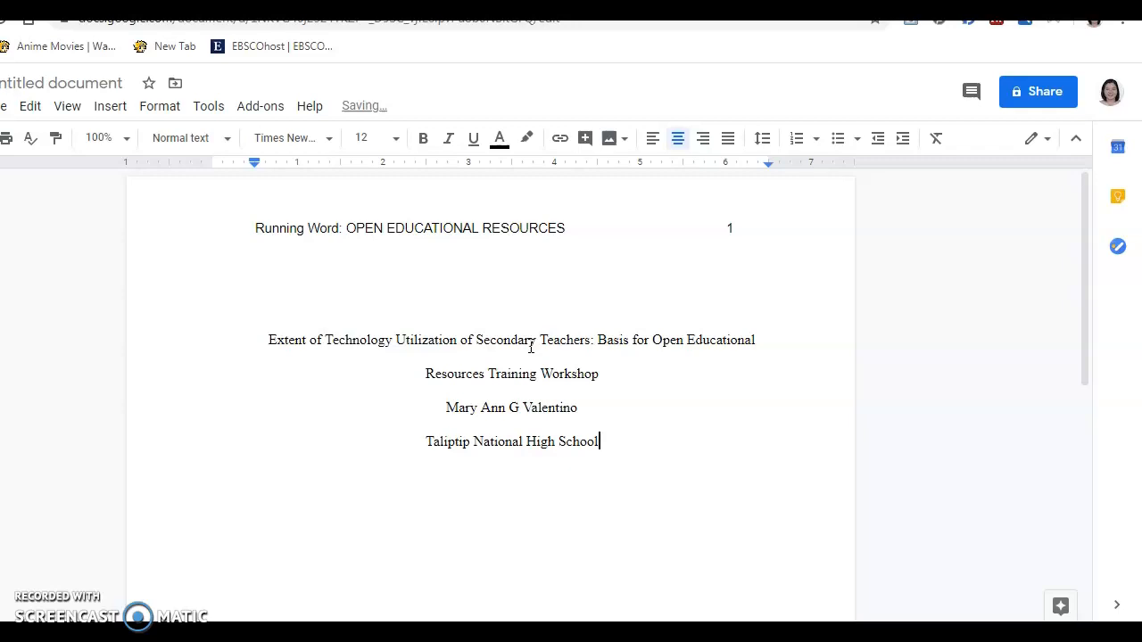
{"action": "key", "text": "Return"}
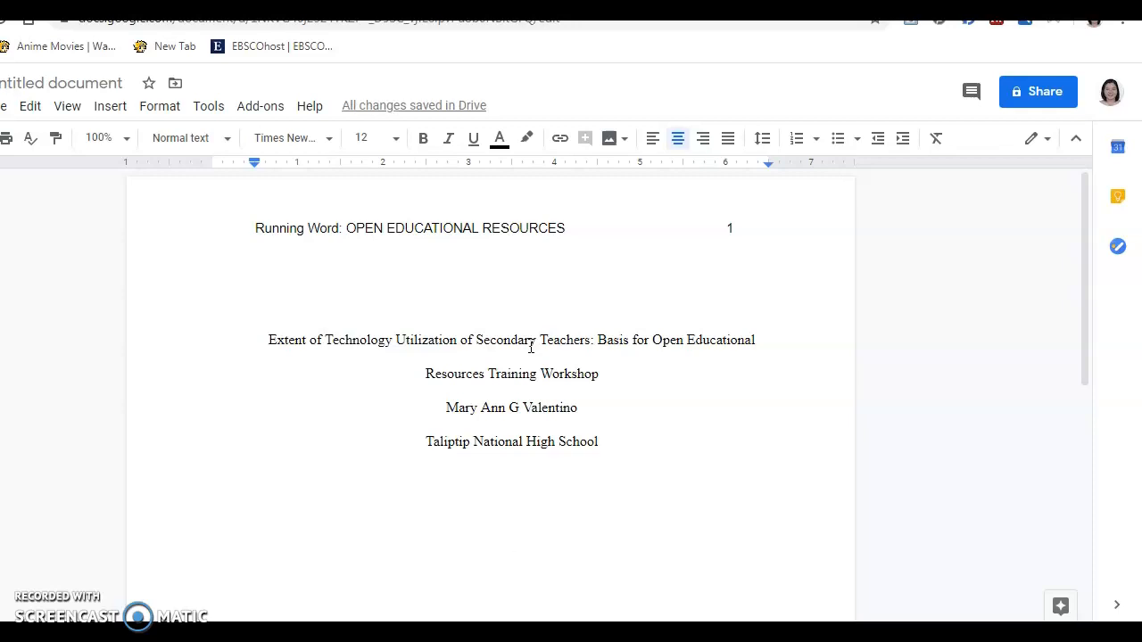
{"action": "key", "text": "Return"}
{"action": "key", "text": "Return"}
{"action": "key", "text": "Return"}
{"action": "key", "text": "Return"}
{"action": "key", "text": "Return"}
{"action": "key", "text": "Return"}
{"action": "key", "text": "Return"}
{"action": "key", "text": "Return"}
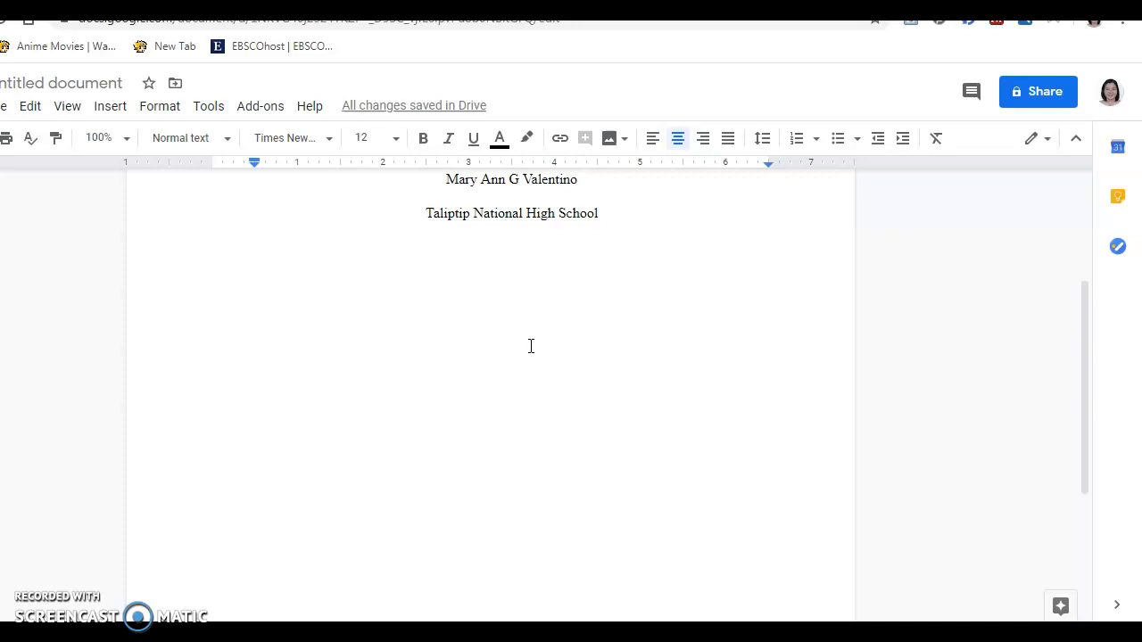
Add two more blank lines below the school name to push text toward page 2
{"action": "key", "text": "Return"}
{"action": "key", "text": "Return"}
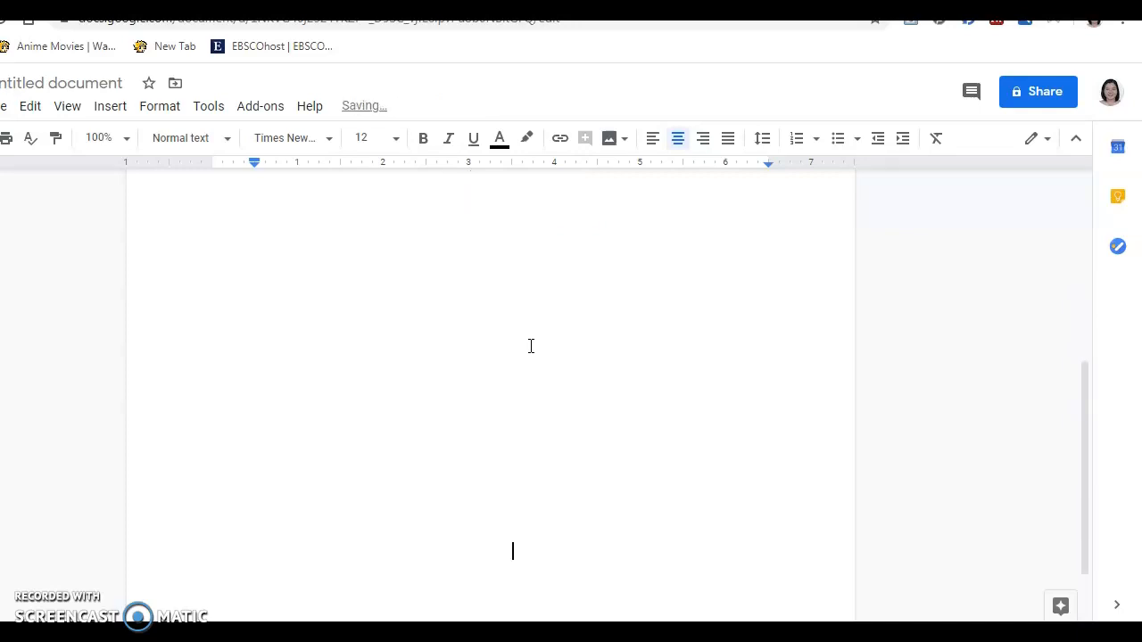
{"action": "key", "text": "Return"}
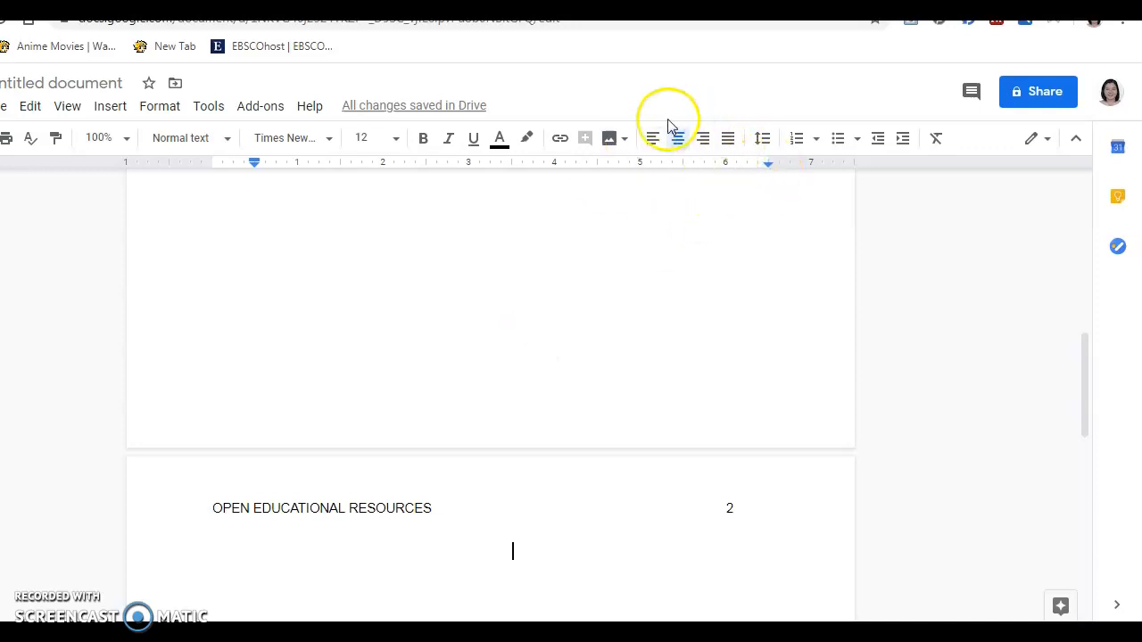
Type a bold, centred 'Heading 1: OPEN EDUCATIONAL RESOURCES' line at the top of page 2
{"action": "left_click", "coordinate": [423, 139]}
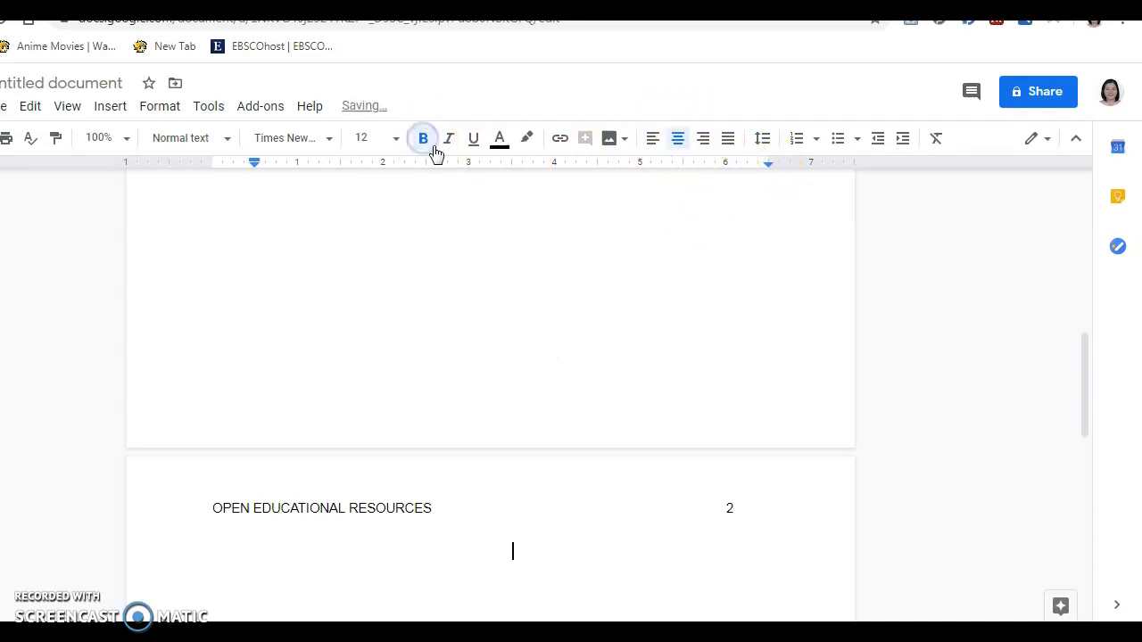
{"action": "left_click", "coordinate": [678, 144]}
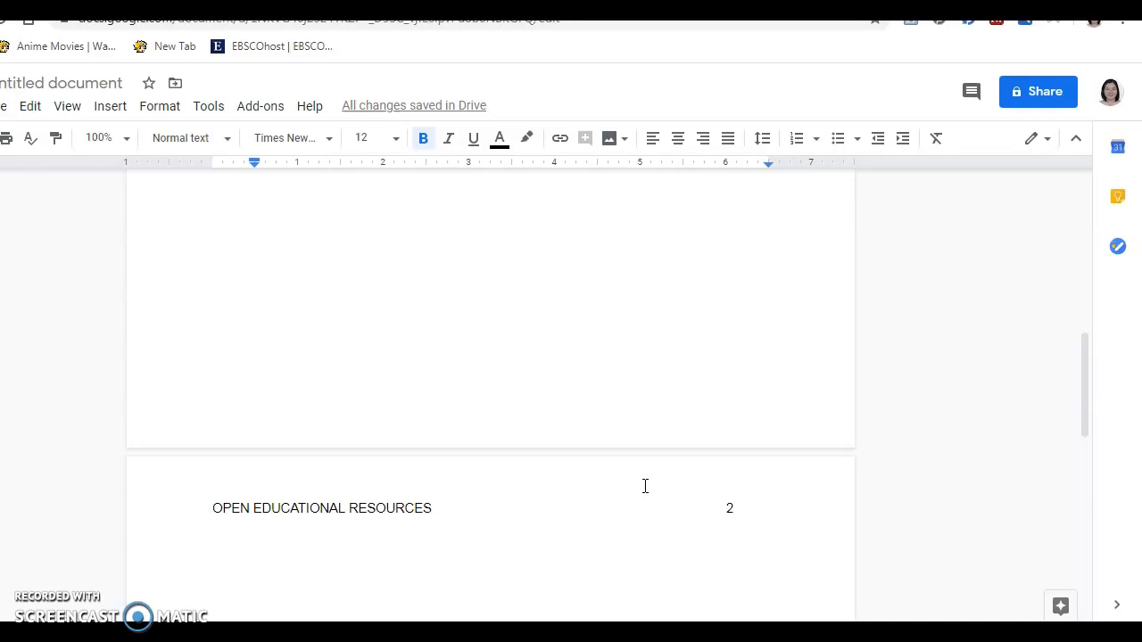
{"action": "type", "text": "Heading 1"}
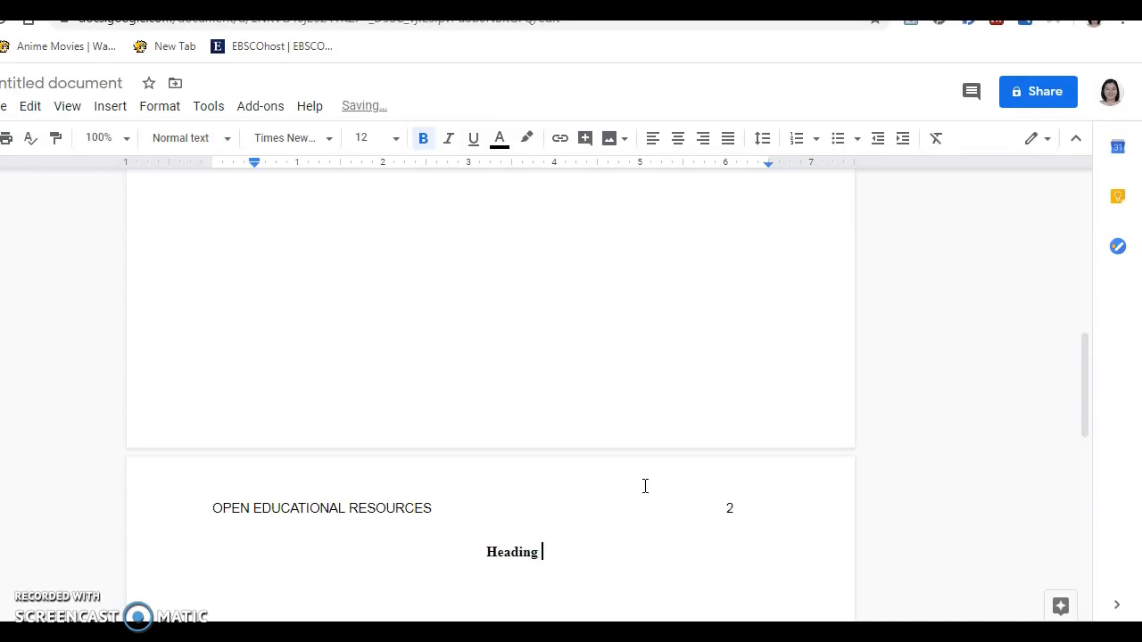
{"action": "type", "text": ":"}
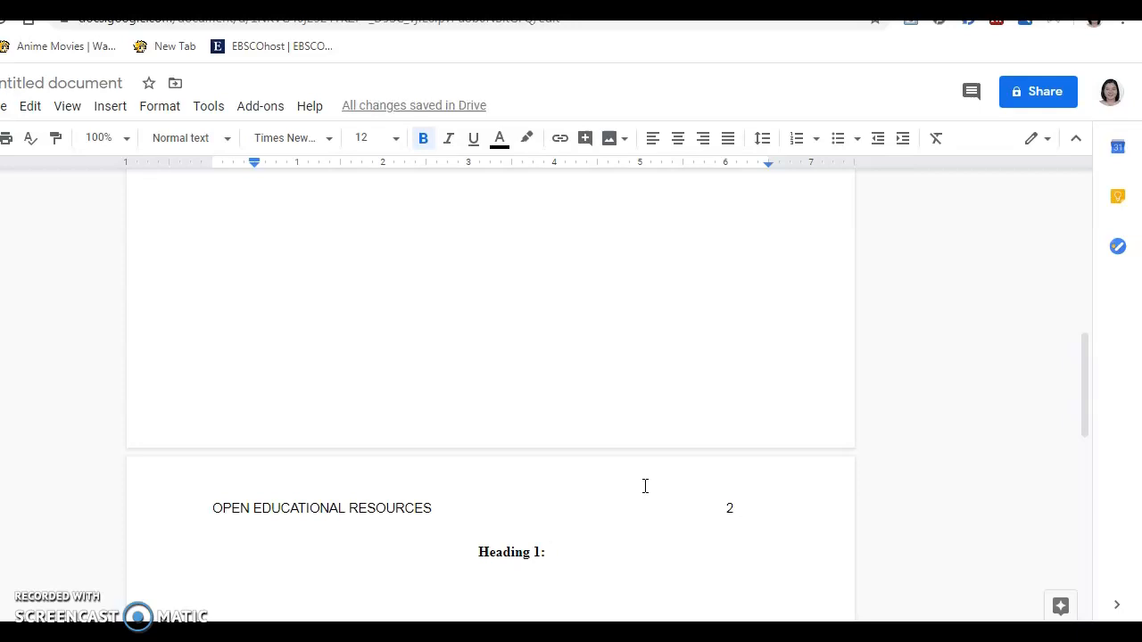
{"action": "type", "text": "OPE"}
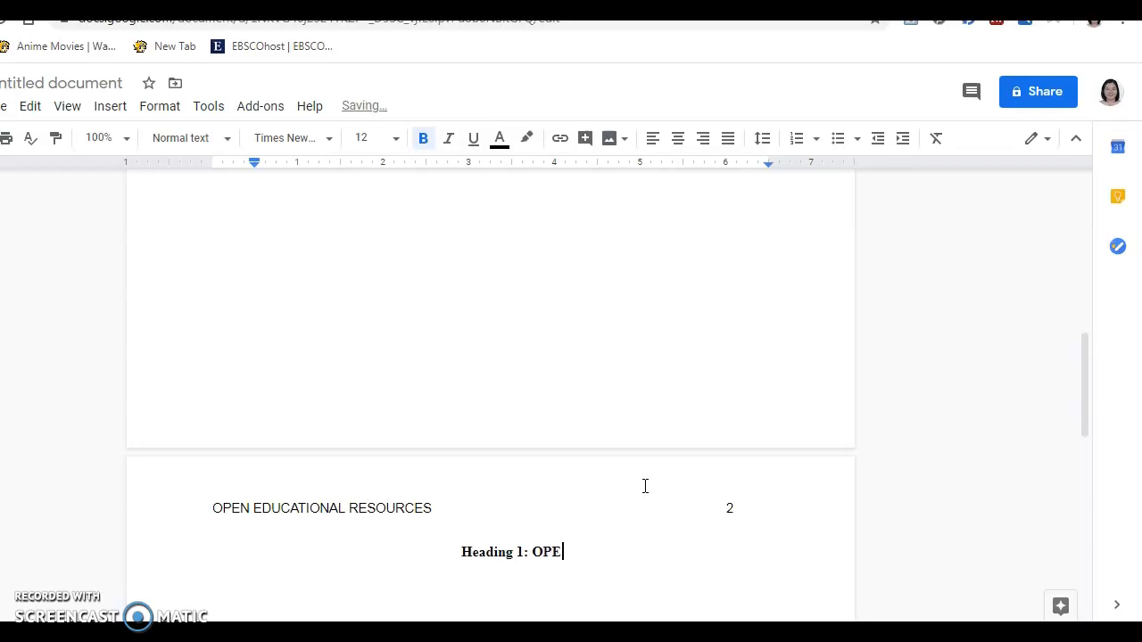
{"action": "type", "text": "N EDUCATIONA"}
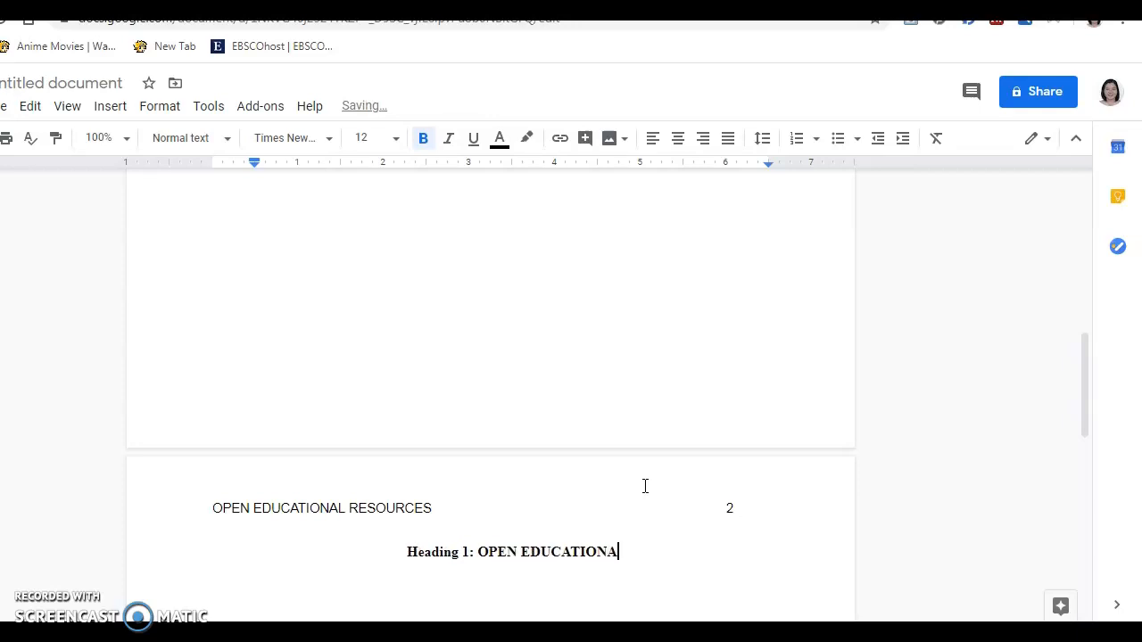
{"action": "type", "text": "L RESOURCES"}
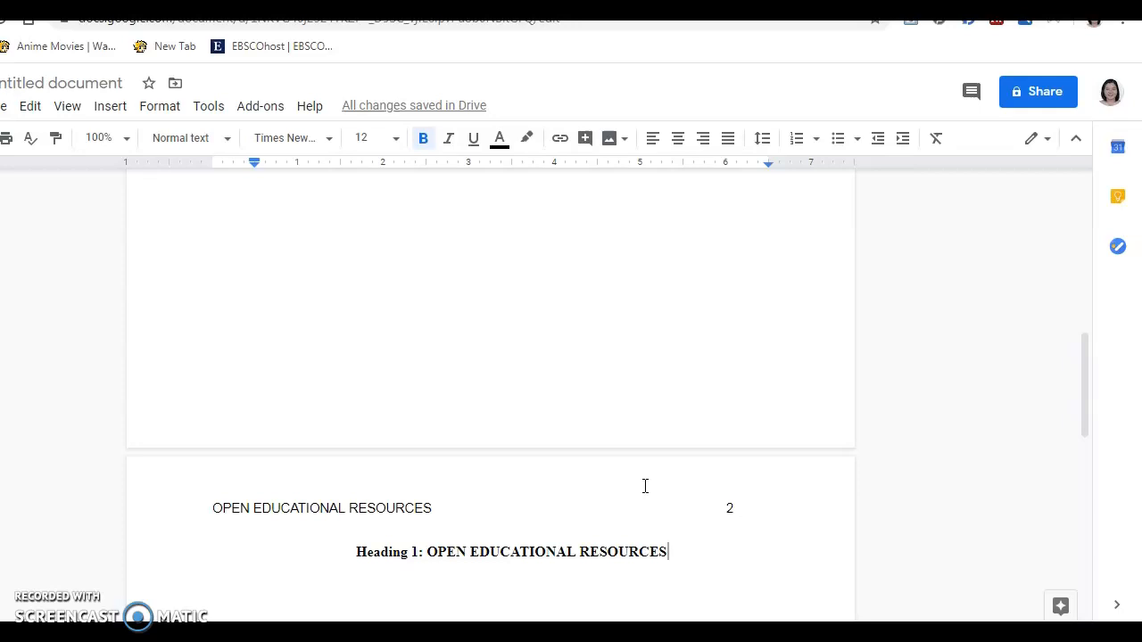
{"action": "key", "text": "Return"}
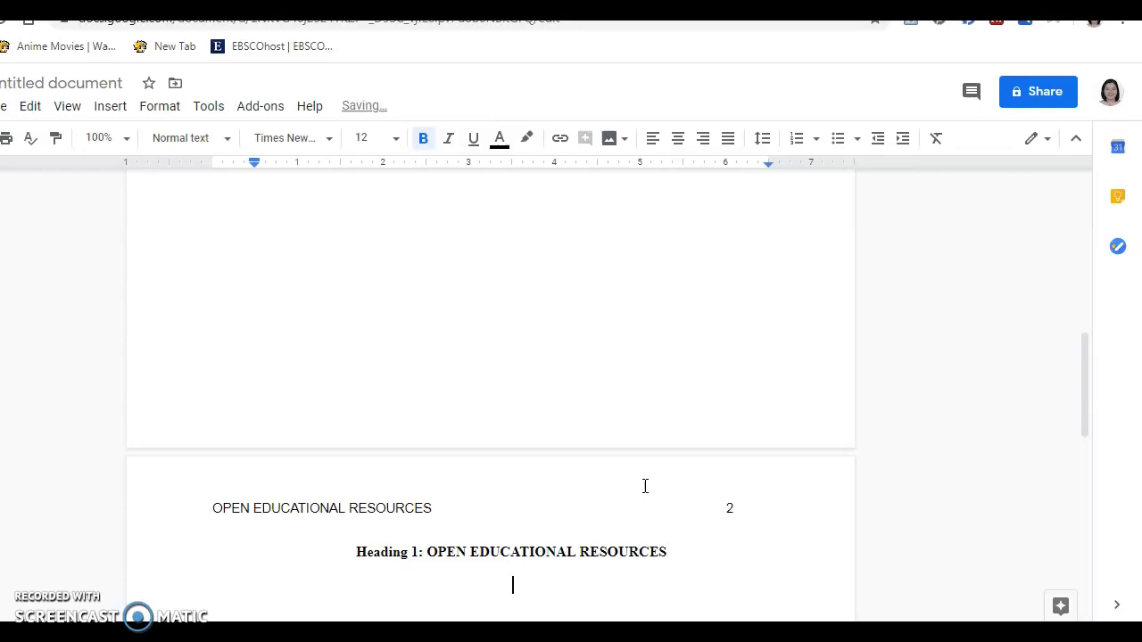
Add left-aligned bold 'Heading 2: TITLE CASE CAPITALIZATION', then indent the empty line below
{"action": "left_click", "coordinate": [653, 141]}
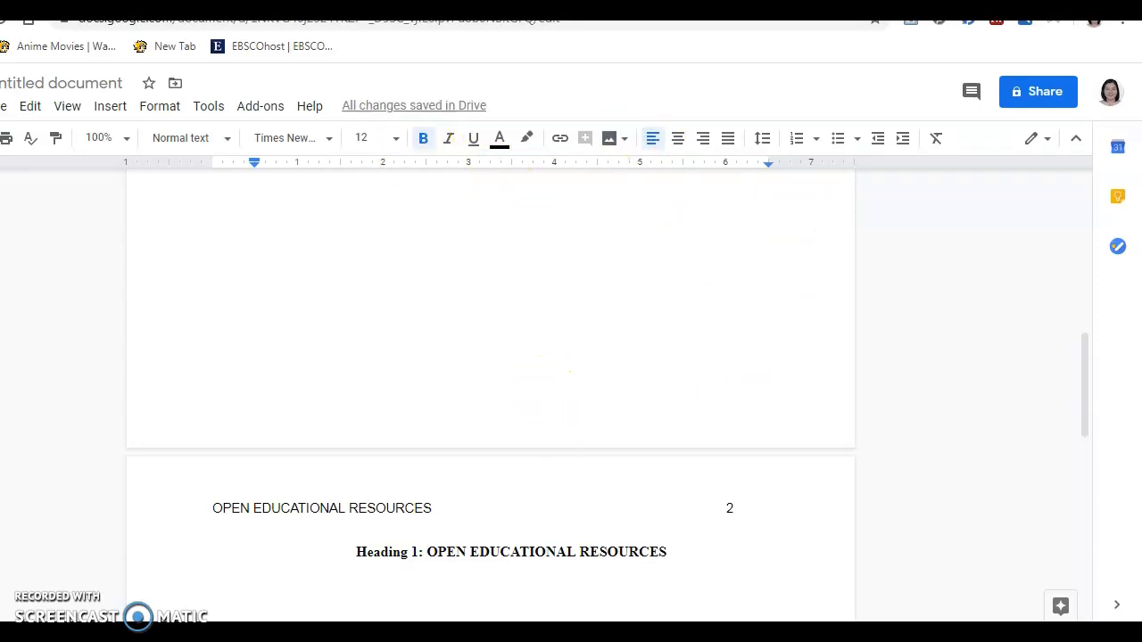
{"action": "type", "text": "Head"}
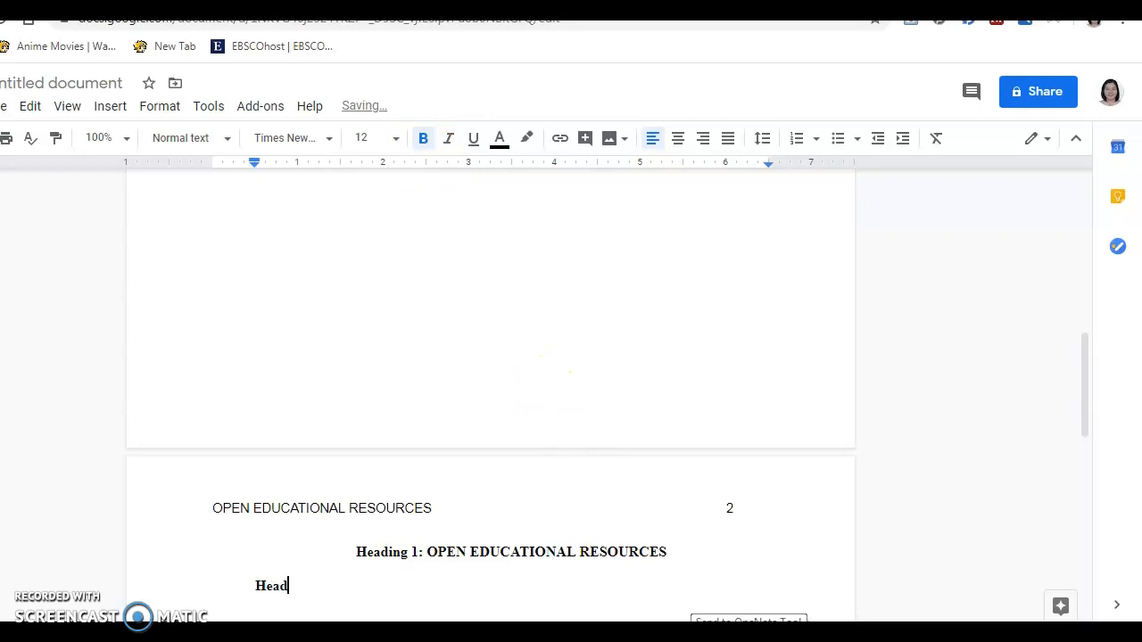
{"action": "type", "text": "ing 2:"}
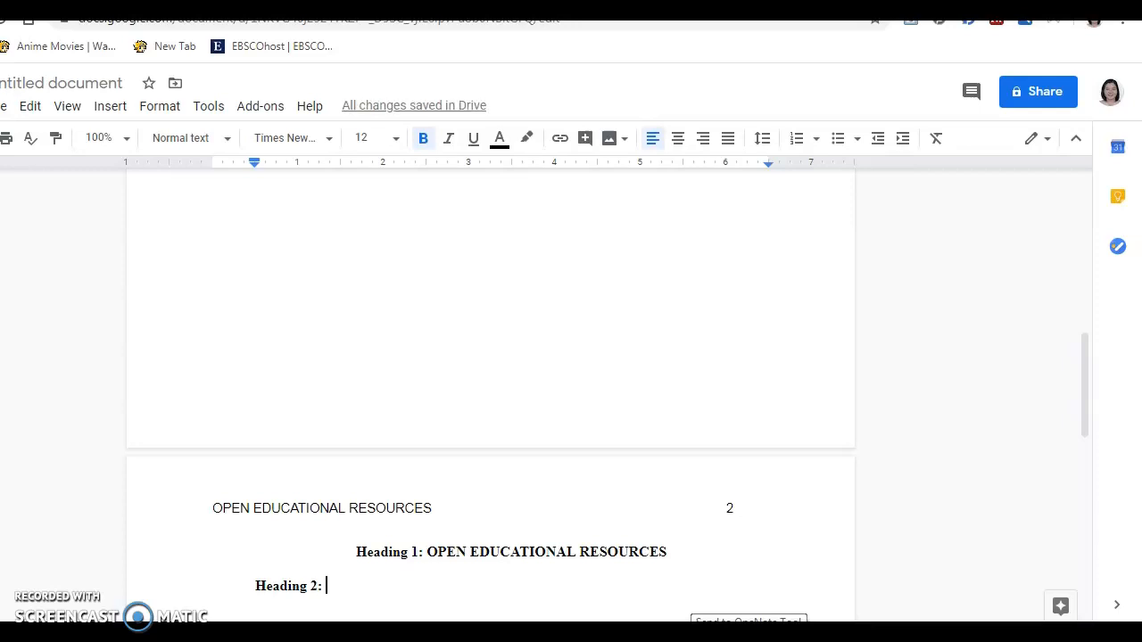
{"action": "type", "text": "TITLE CASE "}
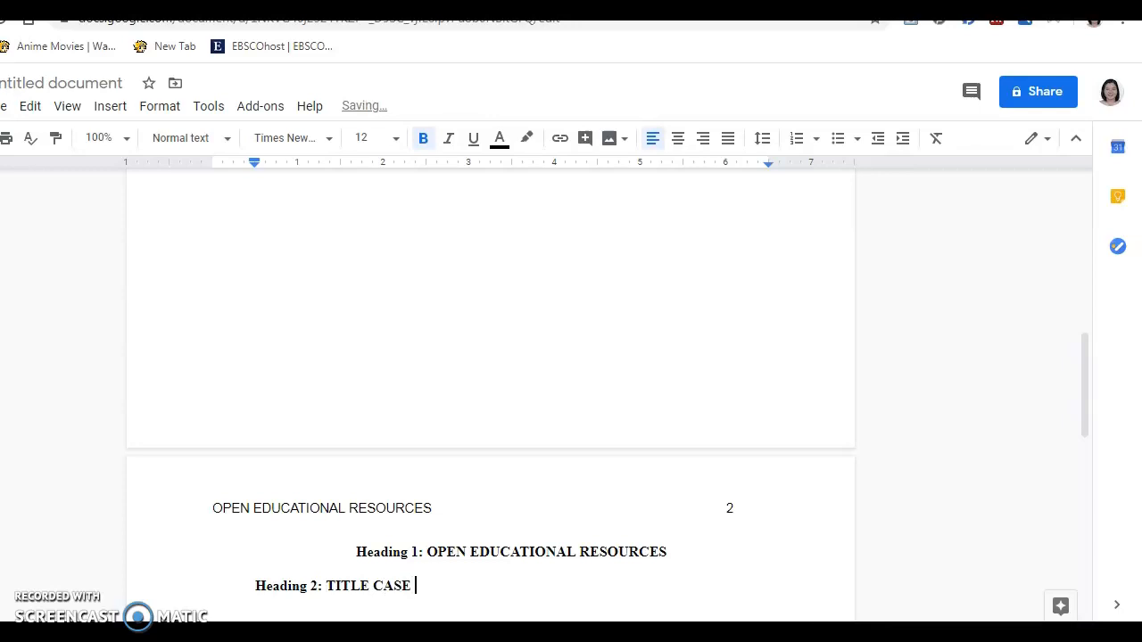
{"action": "type", "text": "CAPITALIZATION"}
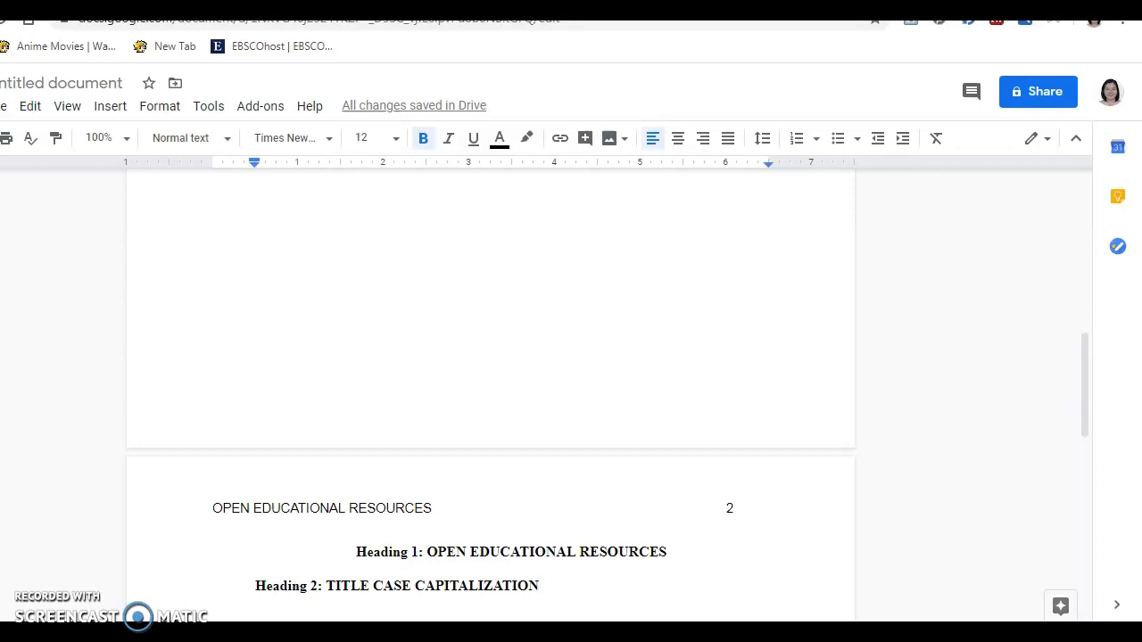
{"action": "scroll", "coordinate": [491, 393], "scroll_direction": "down", "scroll_amount": 2}
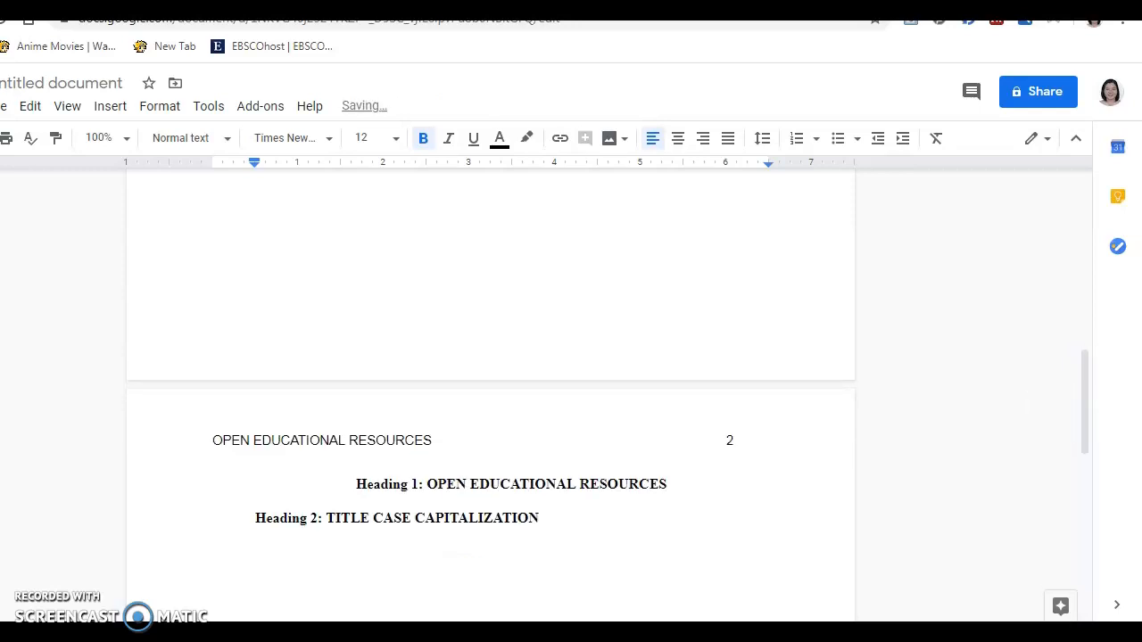
{"action": "left_click", "coordinate": [737, 600]}
{"action": "key", "text": "Tab"}
Type bold 'Heading 3: TITLE CASE CAPITALIZATION. The text begin immediately after the period.', fixing typos
{"action": "left_click", "coordinate": [435, 150]}
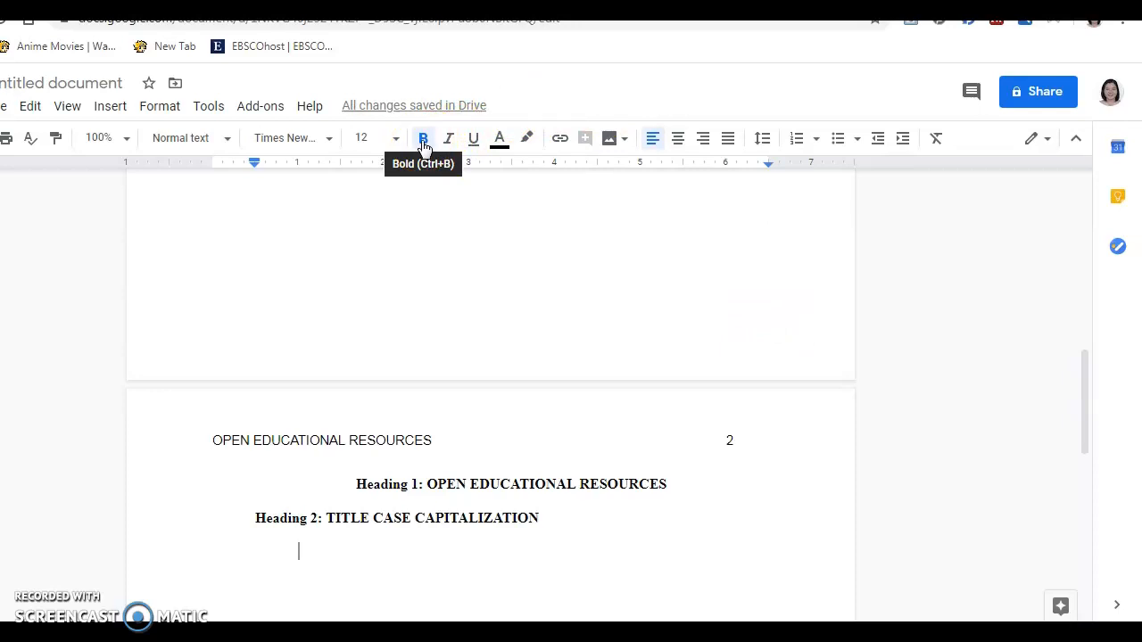
{"action": "type", "text": "Hea"}
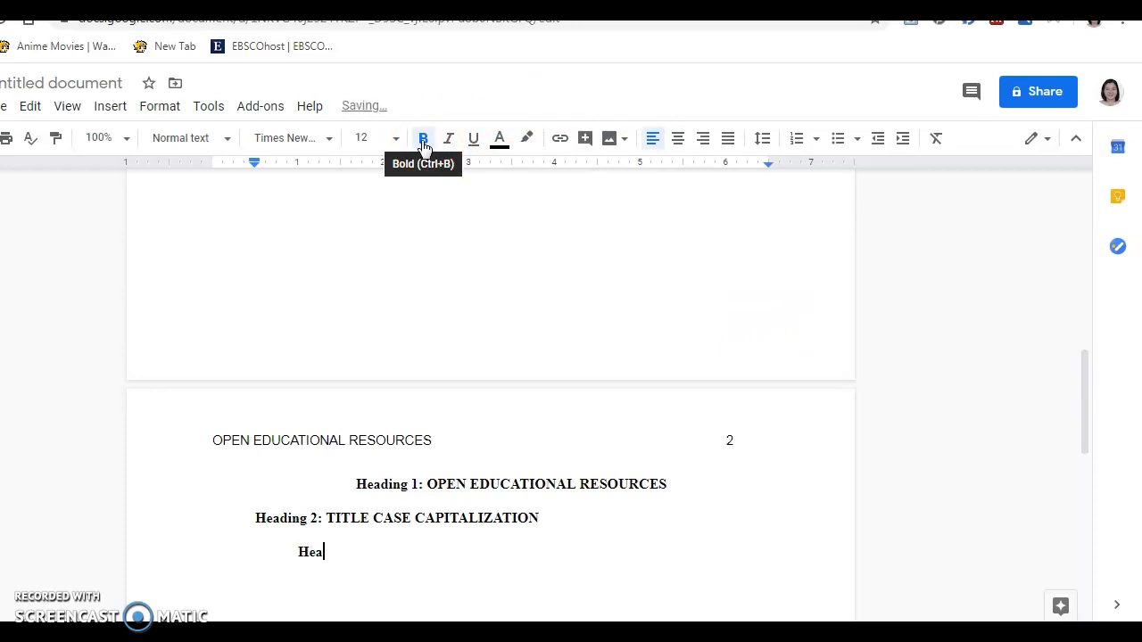
{"action": "type", "text": "ding 3: TITLE CASWE"}
{"action": "key", "text": "BackSpace"}
{"action": "key", "text": "BackSpace"}
{"action": "key", "text": "BackSpace"}
{"action": "type", "text": "E CAPITALIZATION"}
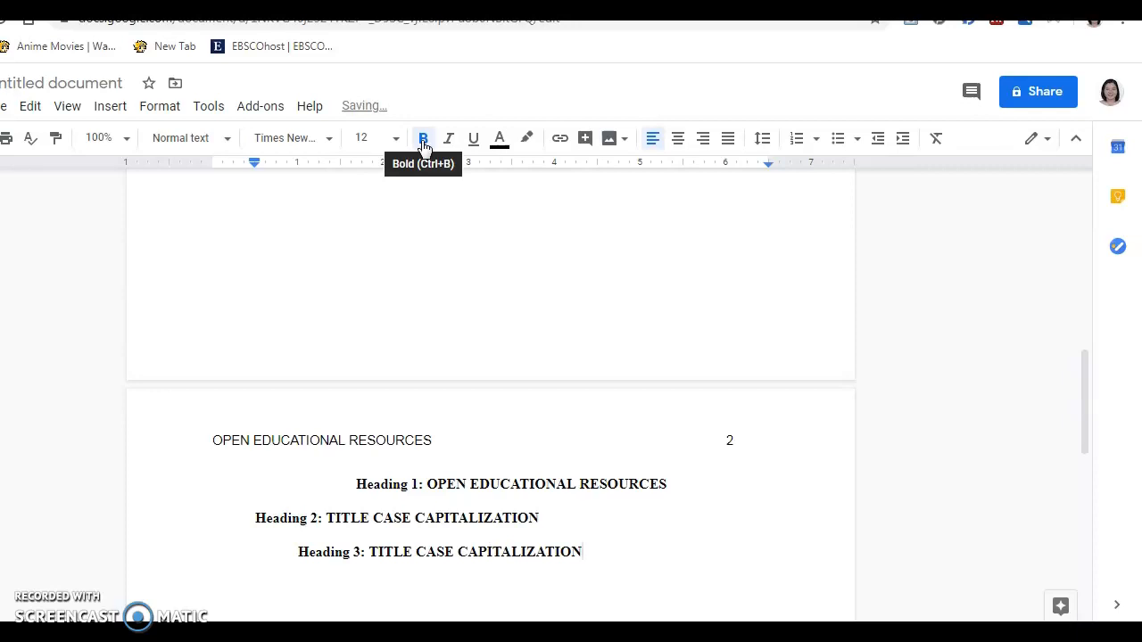
{"action": "type", "text": "."}
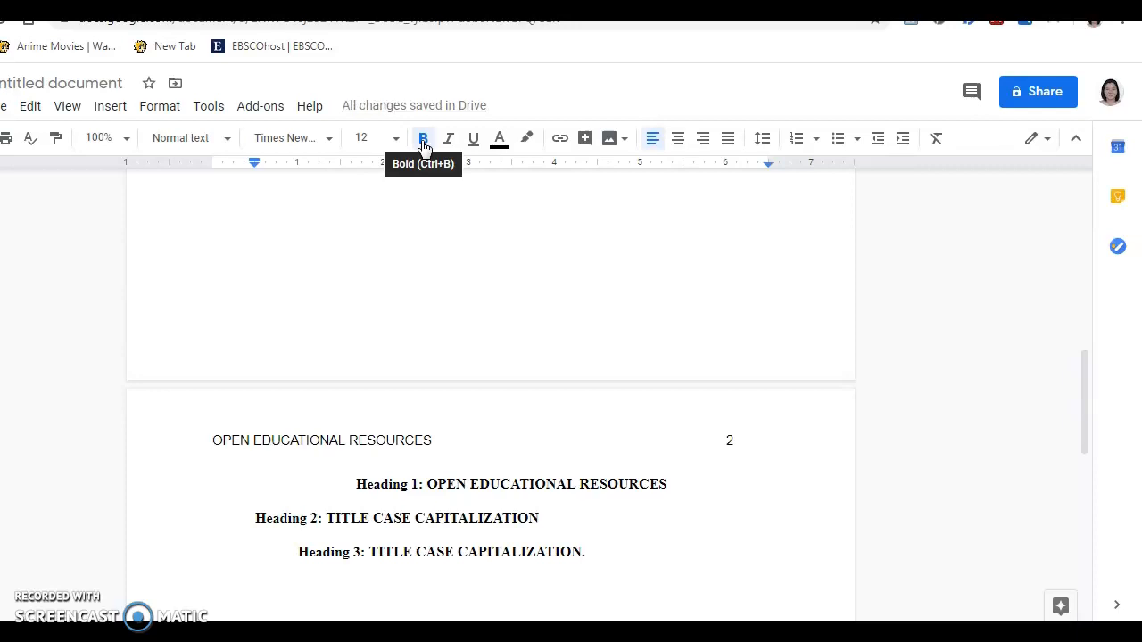
{"action": "type", "text": " The text"}
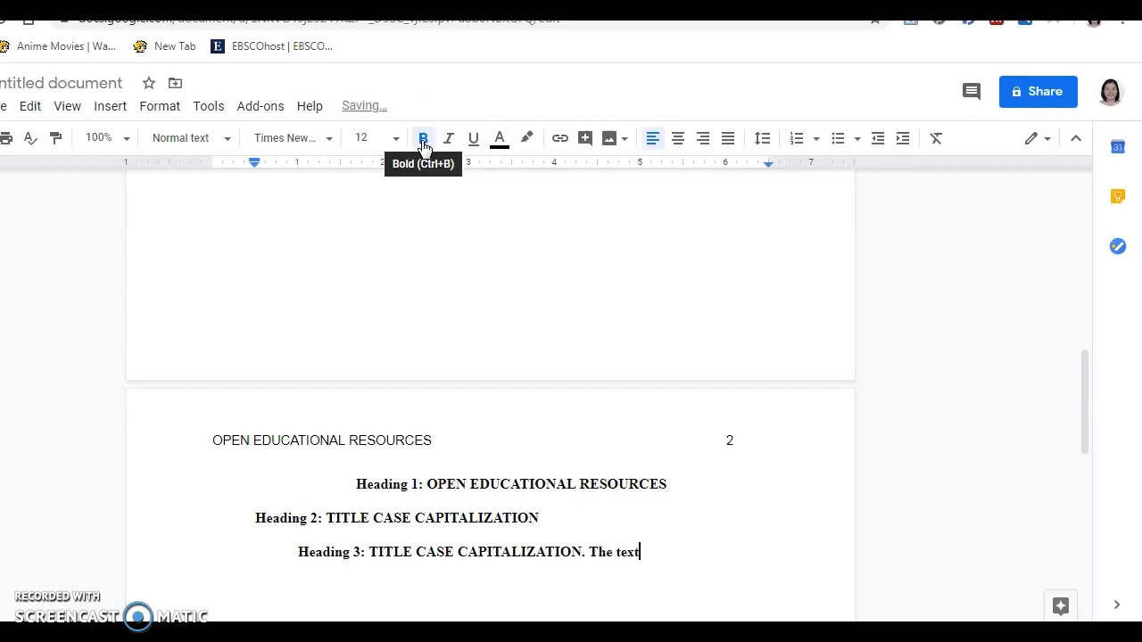
{"action": "type", "text": " begin immediately"}
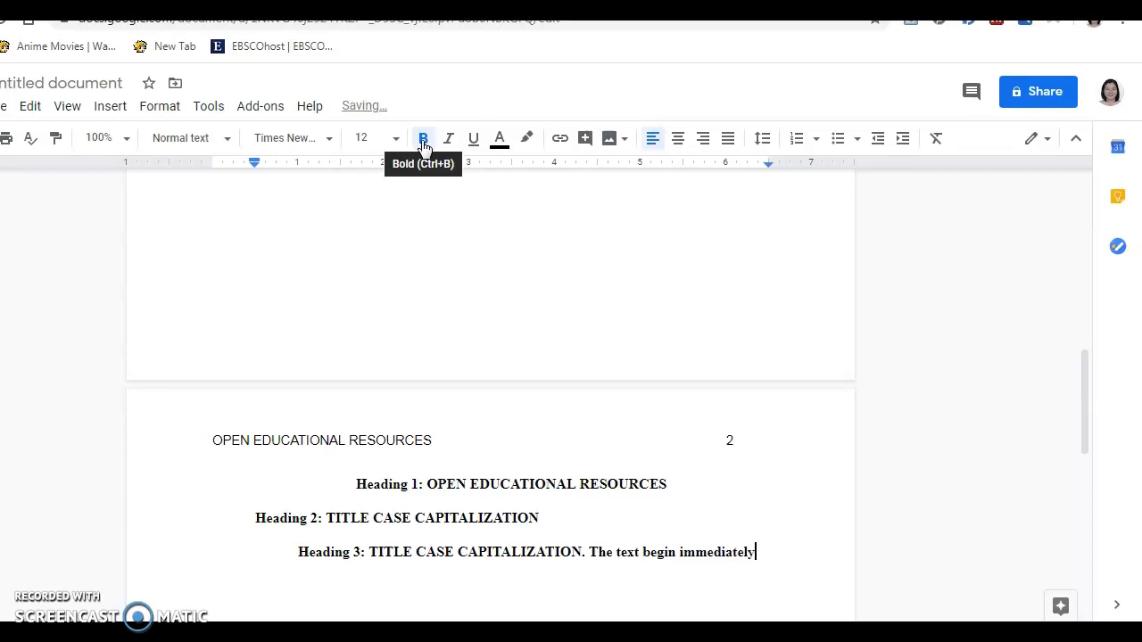
{"action": "type", "text": " after the pr"}
{"action": "key", "text": "BackSpace"}
{"action": "type", "text": "eriod."}
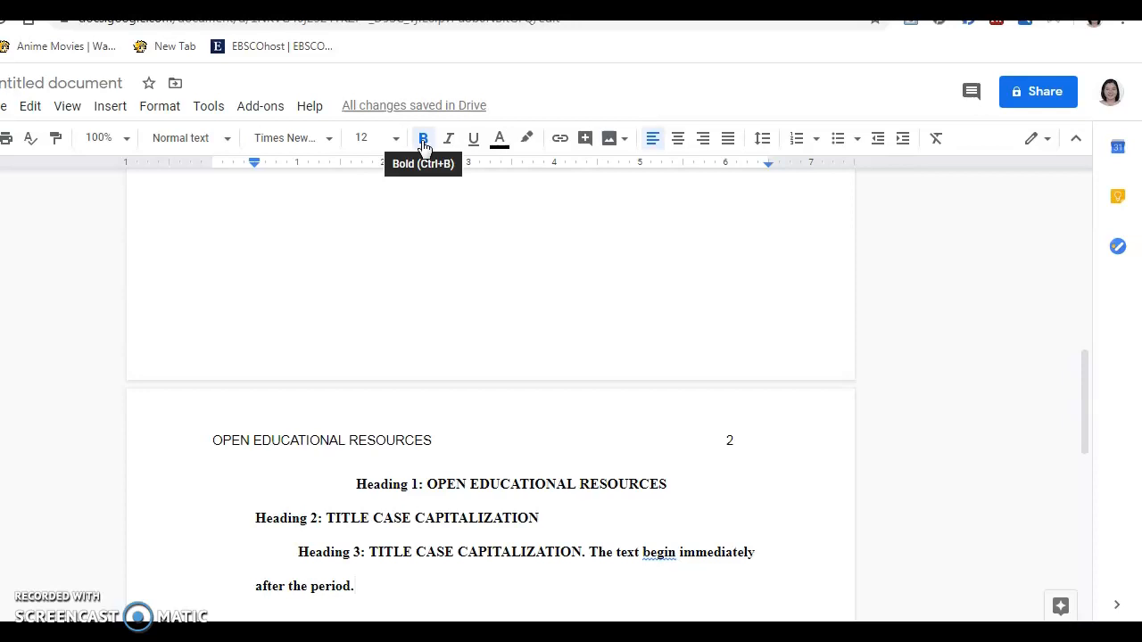
{"action": "key", "text": "Return"}
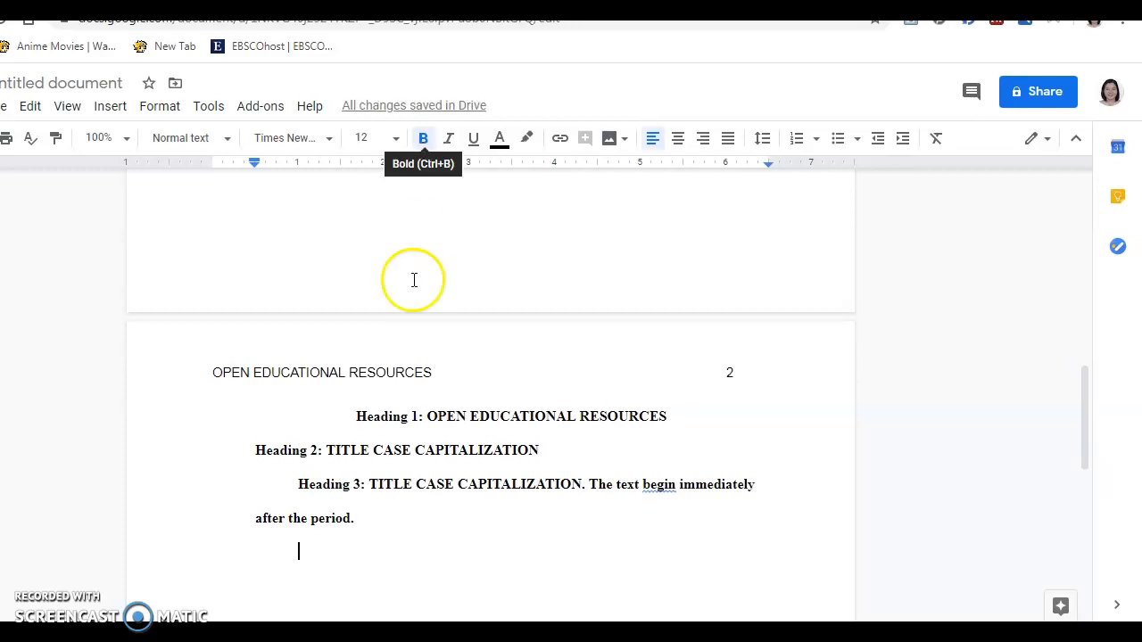
Type 'Heading 4: TITLE CASE CAPITALIZATION.' with the title words in bold italic
{"action": "type", "text": "H"}
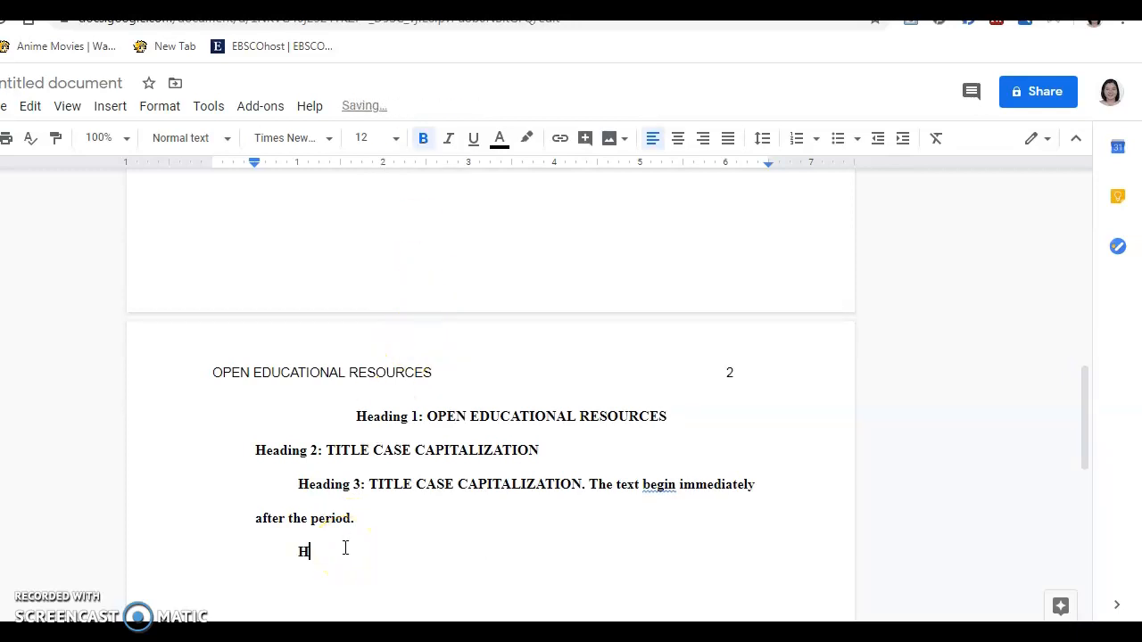
{"action": "type", "text": "eading 4: TITLE"}
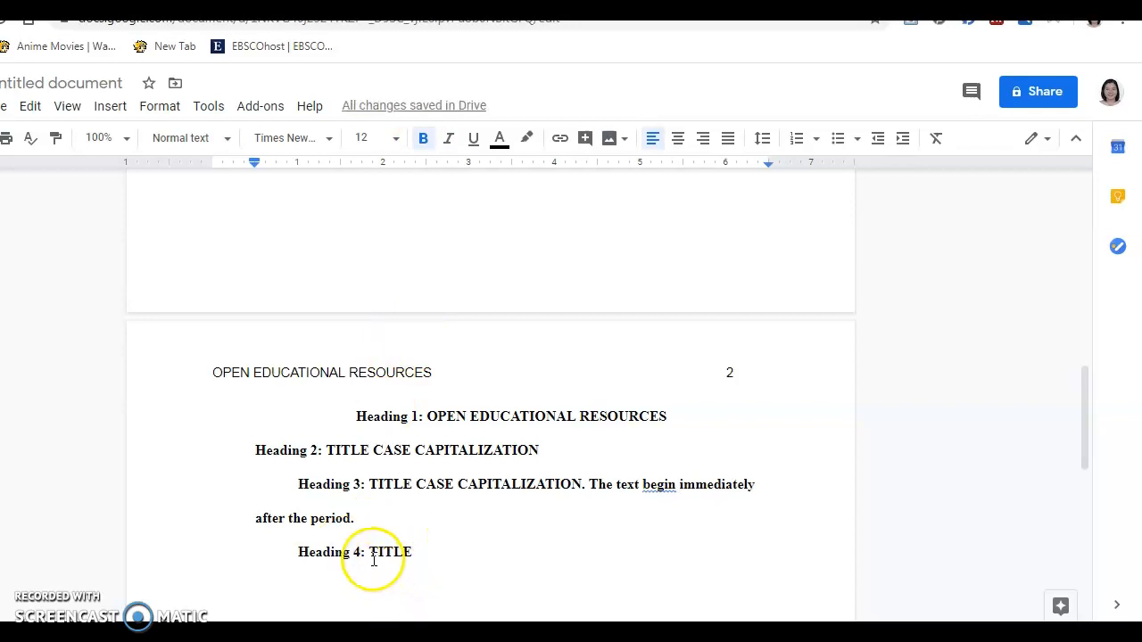
{"action": "left_click_drag", "start_coordinate": [371, 555], "coordinate": [420, 551]}
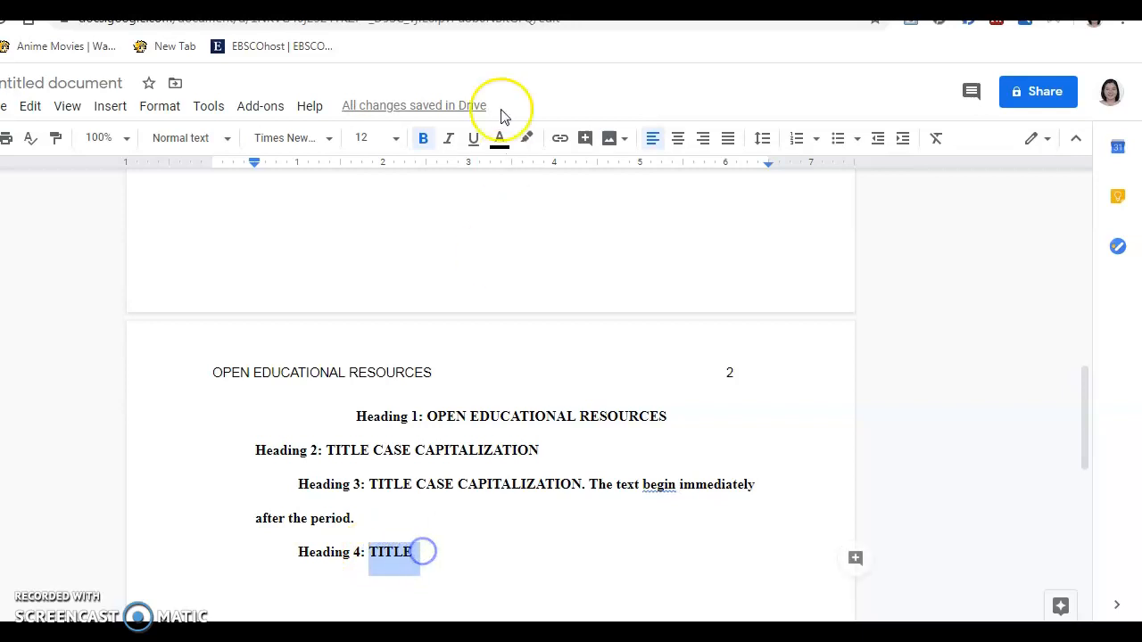
{"action": "left_click", "coordinate": [450, 139]}
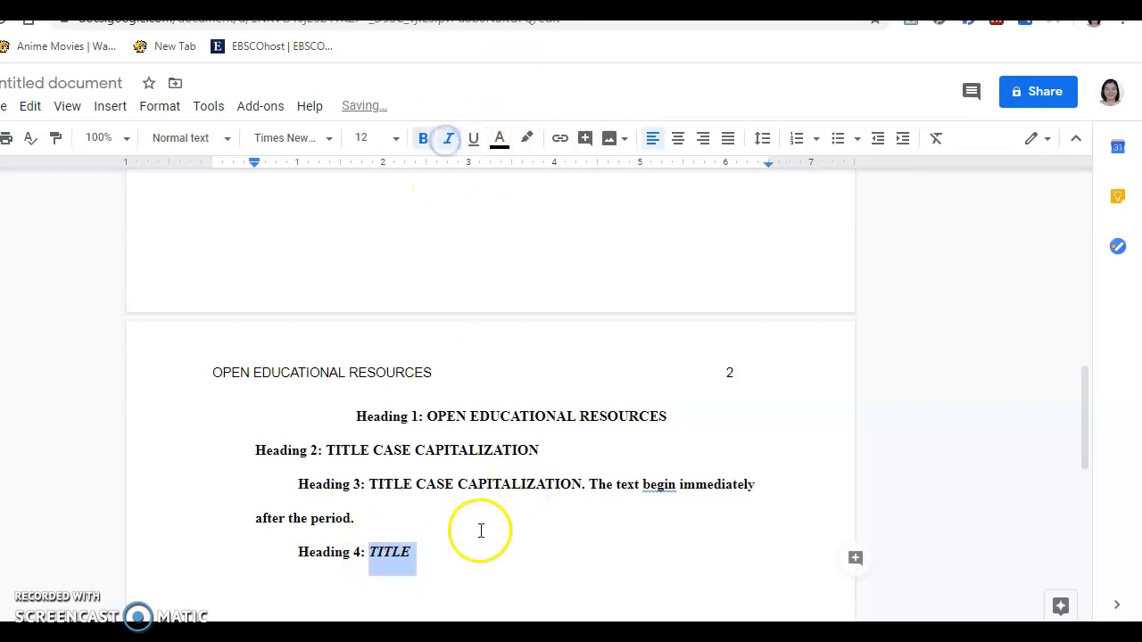
{"action": "left_click", "coordinate": [428, 552]}
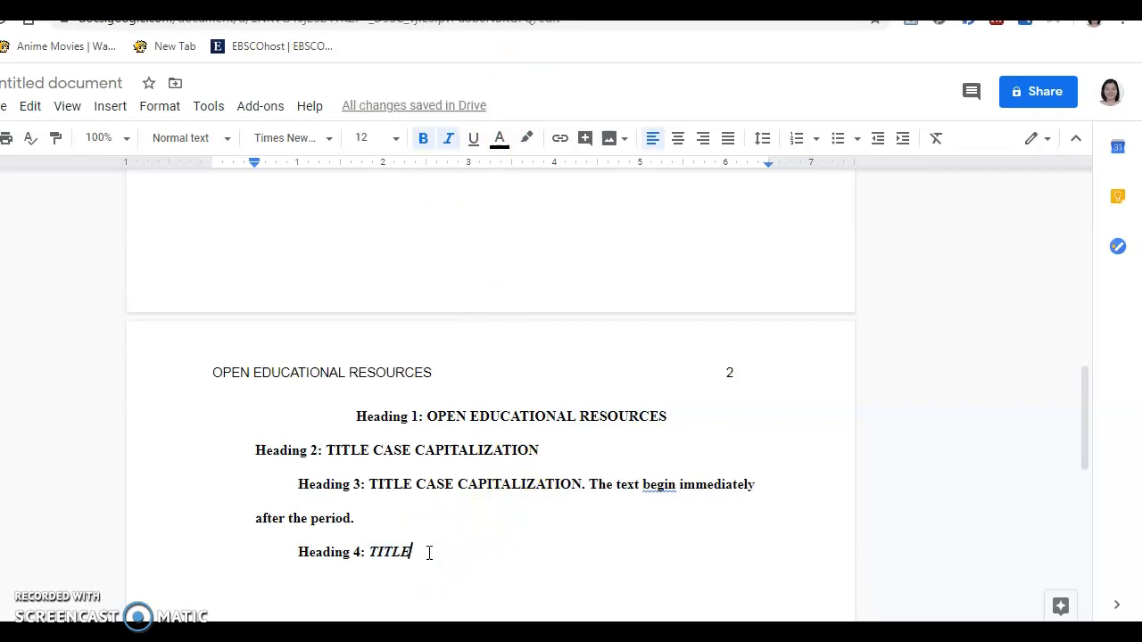
{"action": "type", "text": "CAS"}
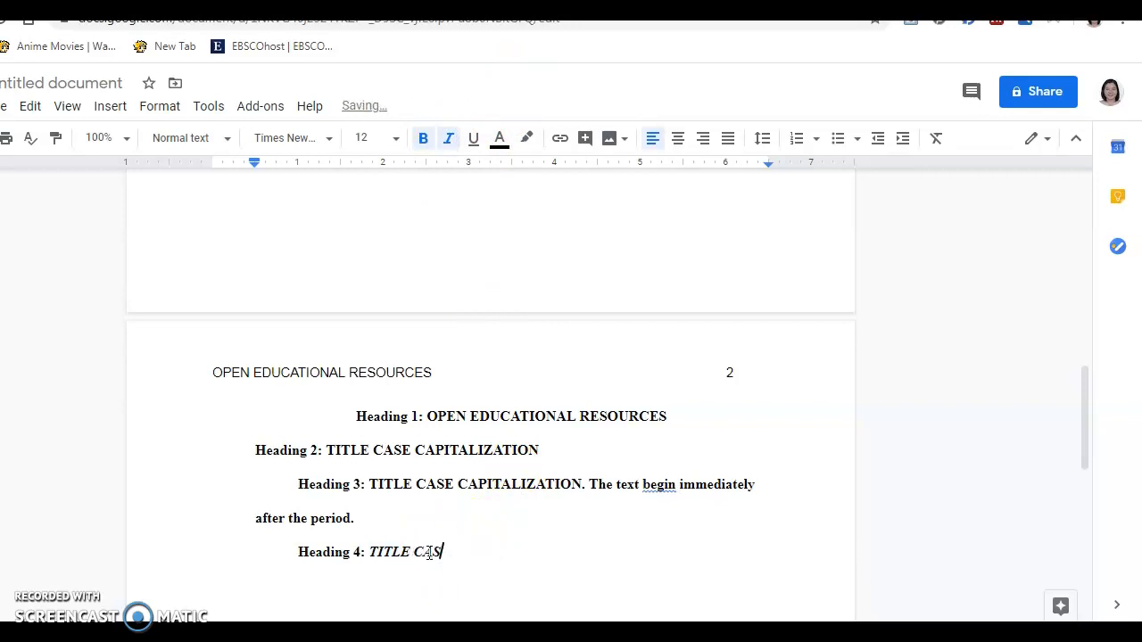
{"action": "type", "text": "E CAPITALIZATION."}
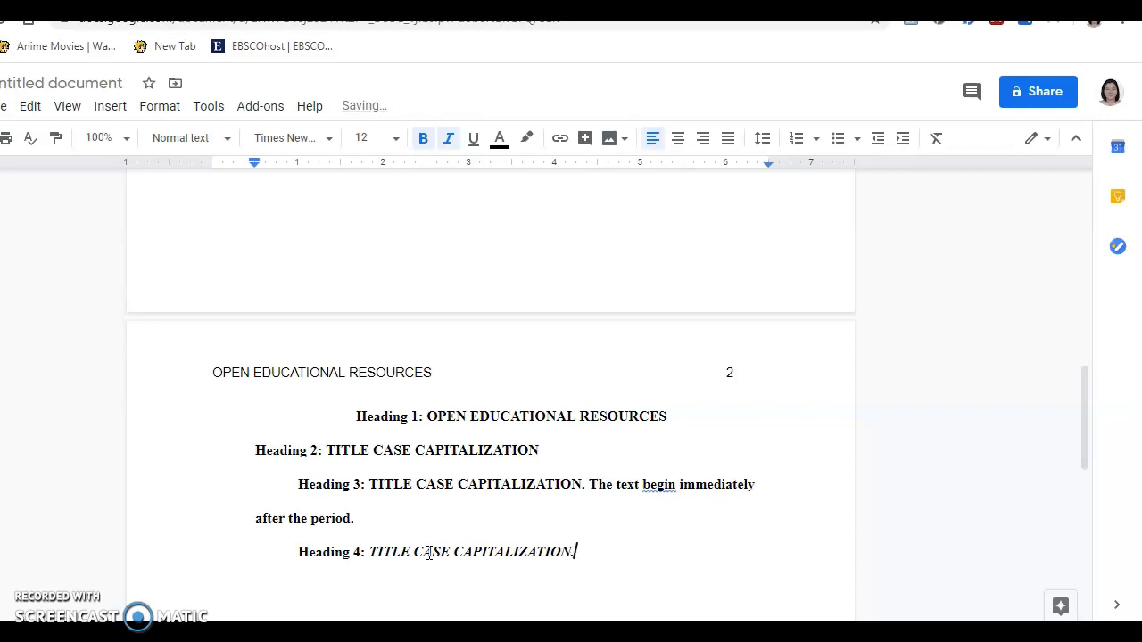
{"action": "left_click", "coordinate": [446, 143]}
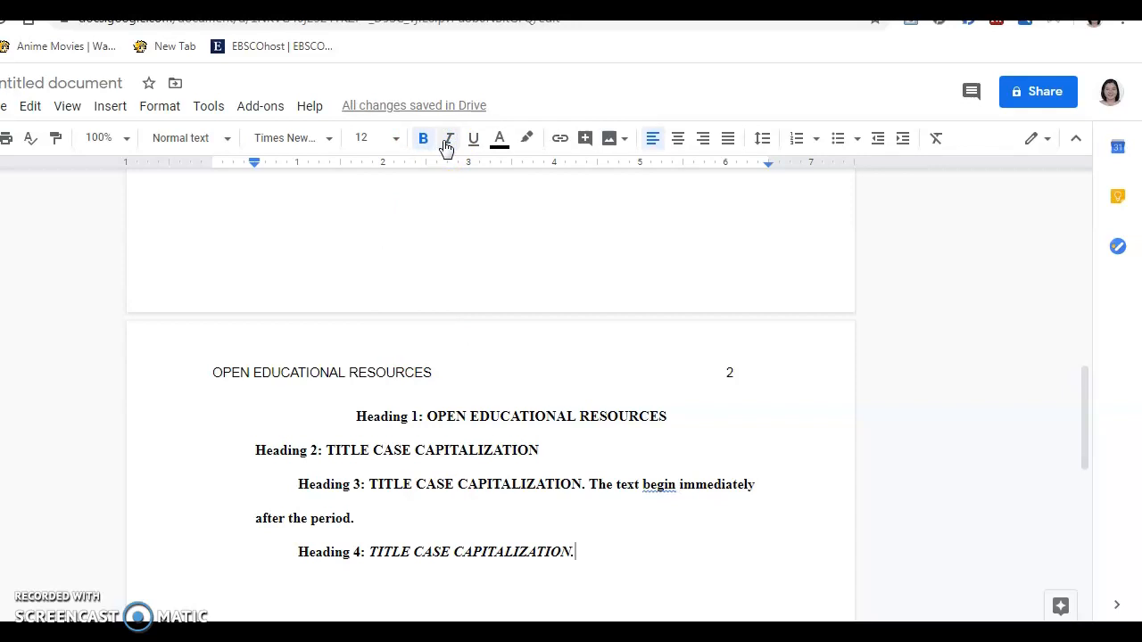
Correct 'begin' to 'begins' in the Heading 3 line
{"action": "double_click", "coordinate": [671, 484]}
{"action": "type", "text": "S"}
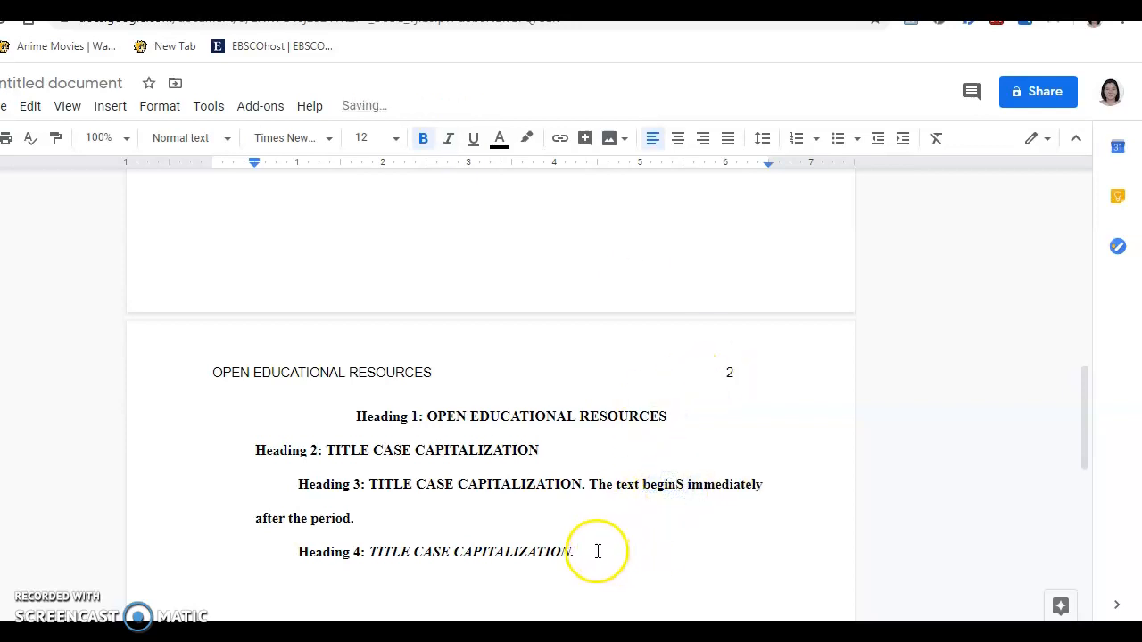
{"action": "key", "text": "BackSpace"}
{"action": "type", "text": "s"}
Add non-italic run-in text 'The text begins immediately after the period.' to Heading 4
{"action": "left_click", "coordinate": [595, 548]}
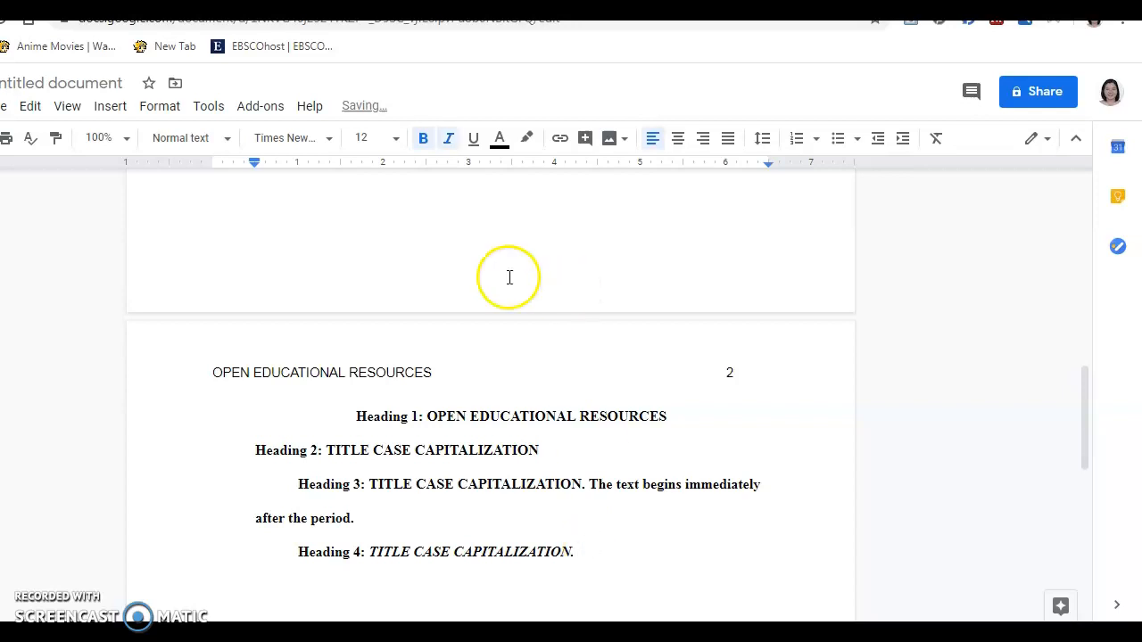
{"action": "left_click", "coordinate": [448, 138]}
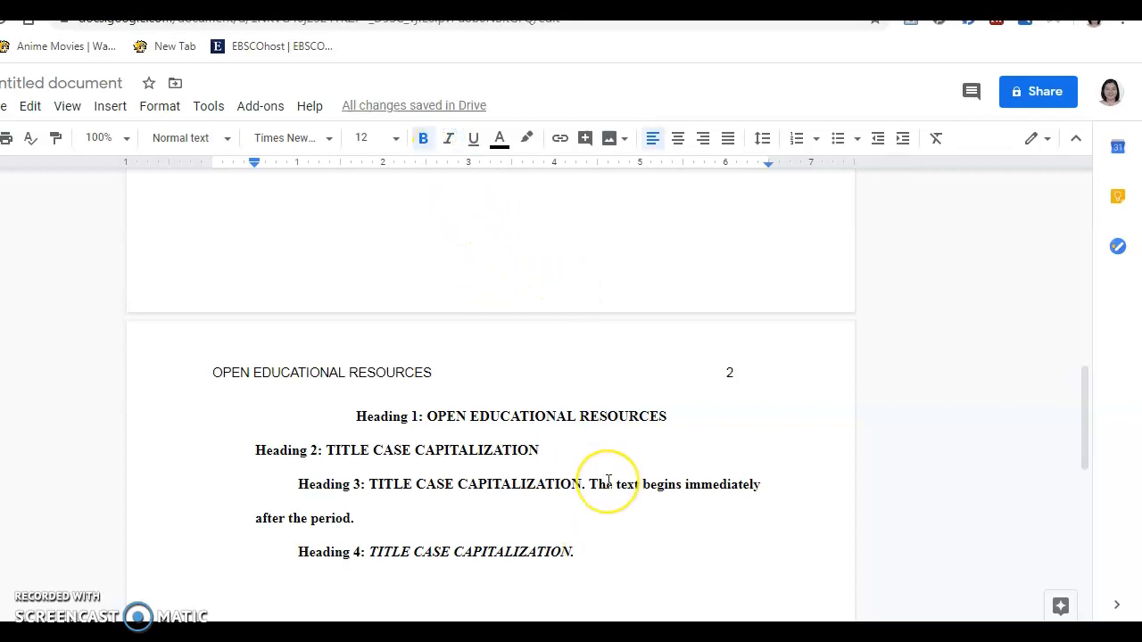
{"action": "type", "text": "The text"}
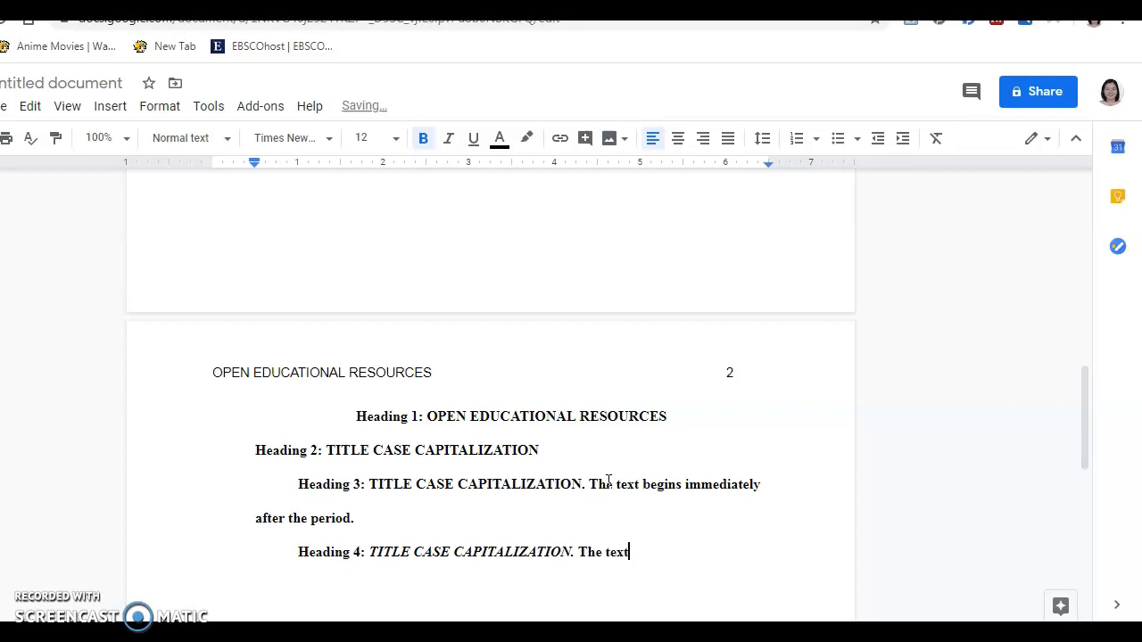
{"action": "type", "text": " begins immediately a"}
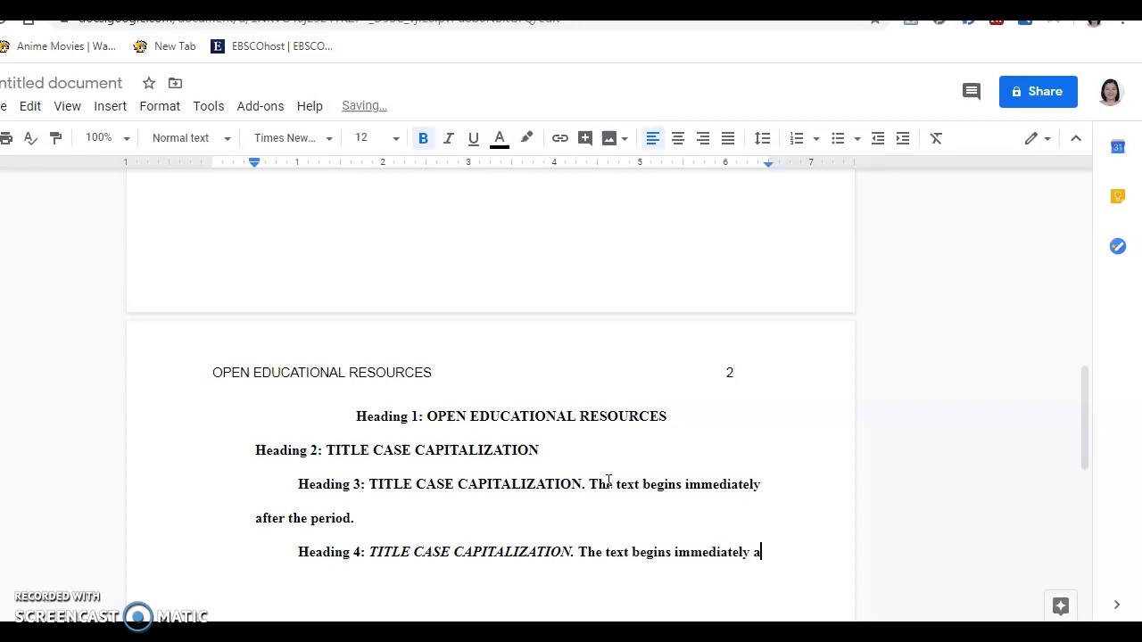
{"action": "type", "text": "fter the period."}
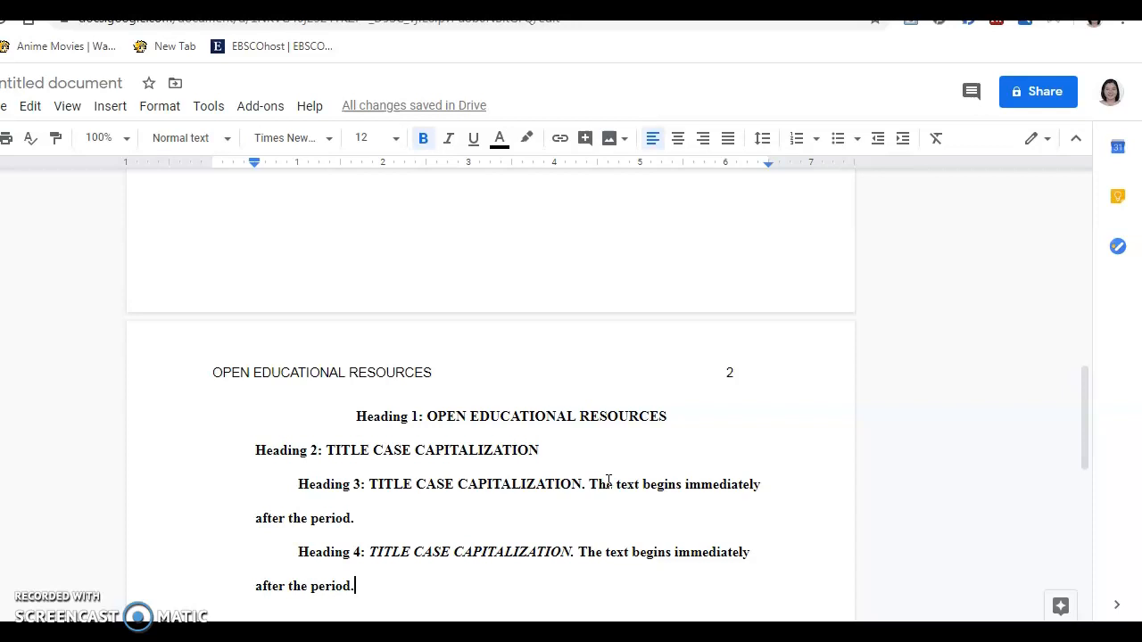
Add a non-bold 'Heading 5: TITLE CASE CAPITALIZATION.' line with run-in text 'The text begins immediately after the period.'
{"action": "key", "text": "Return"}
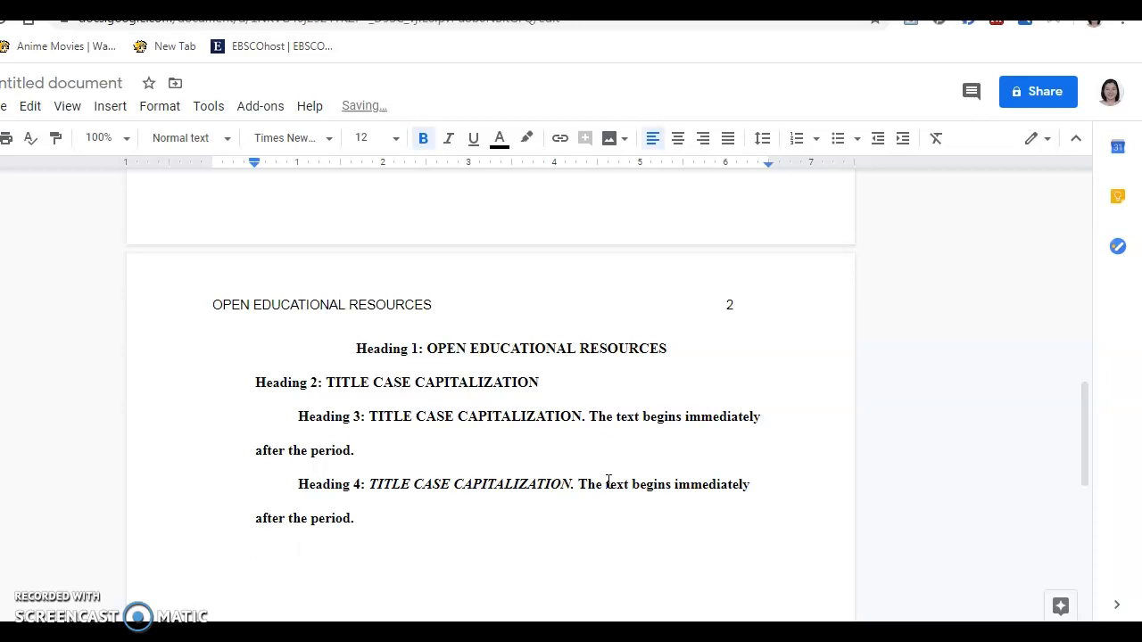
{"action": "type", "text": "Heading 5:"}
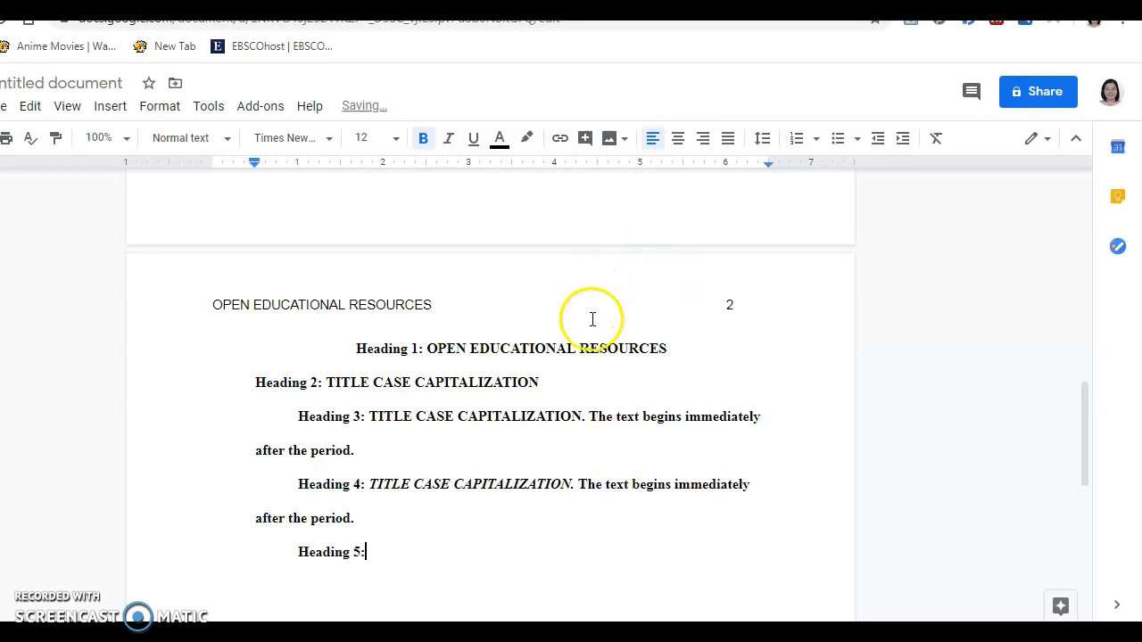
{"action": "type", "text": " TITLE"}
{"action": "left_click_drag", "start_coordinate": [426, 555], "coordinate": [291, 550]}
{"action": "left_click", "coordinate": [424, 141]}
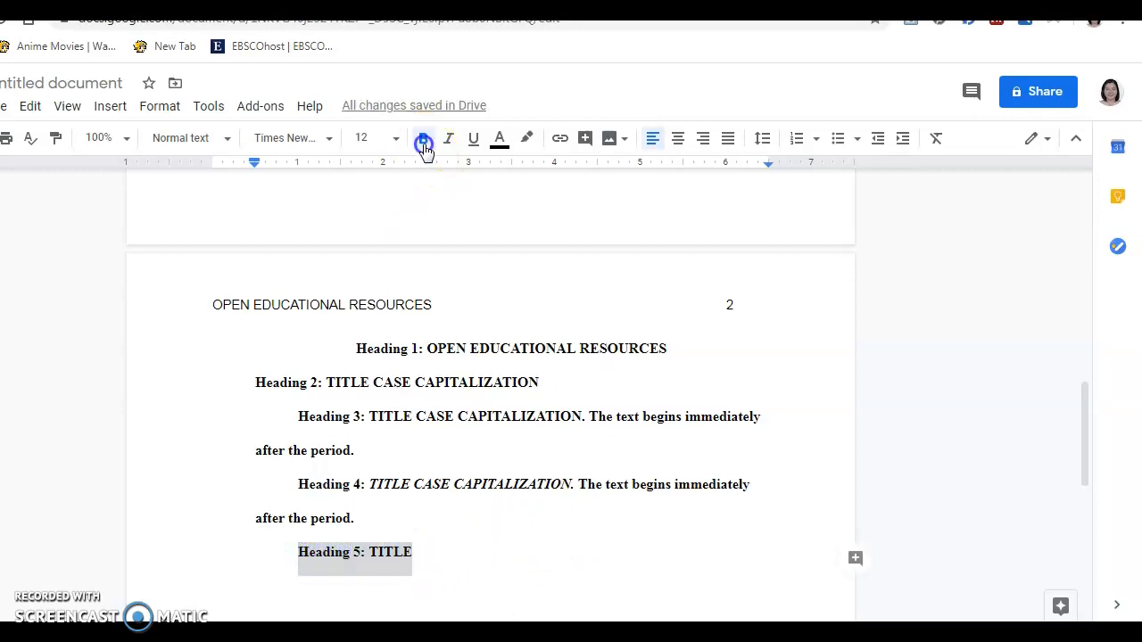
{"action": "left_click", "coordinate": [433, 551]}
{"action": "type", "text": "CASE CAPITA"}
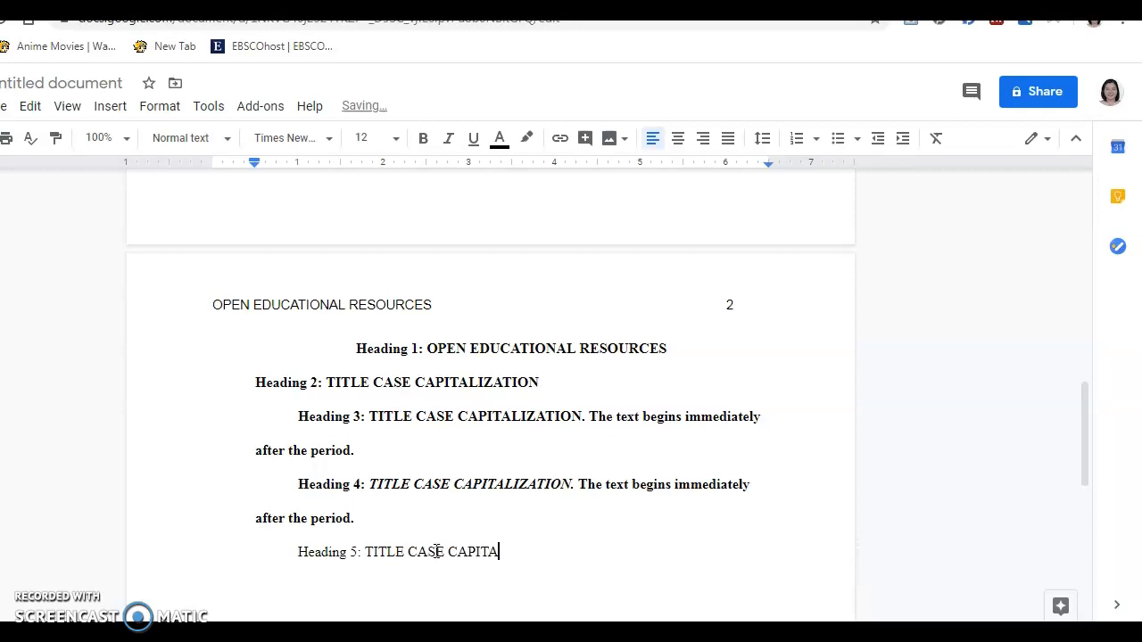
{"action": "type", "text": "LIZATION."}
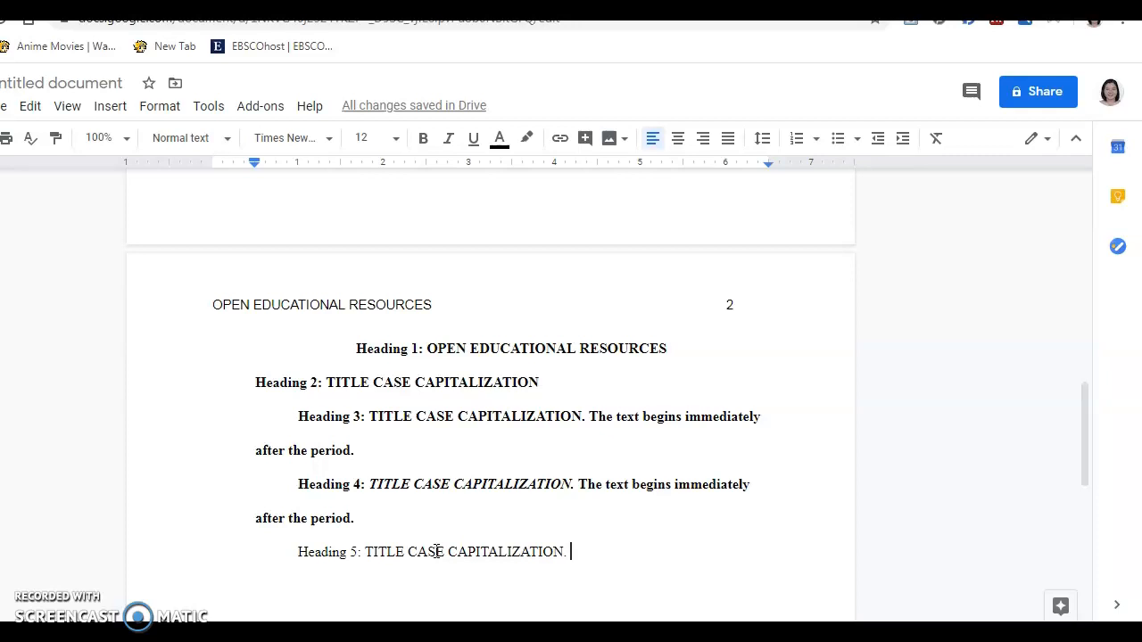
{"action": "type", "text": "The text be"}
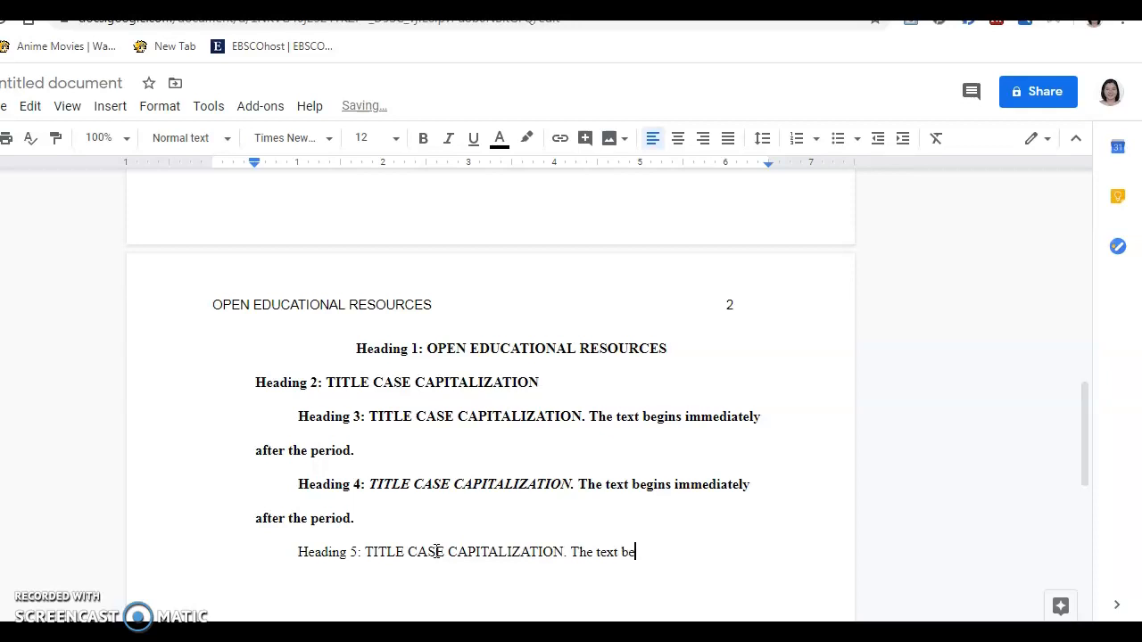
{"action": "type", "text": "gins immediately after "}
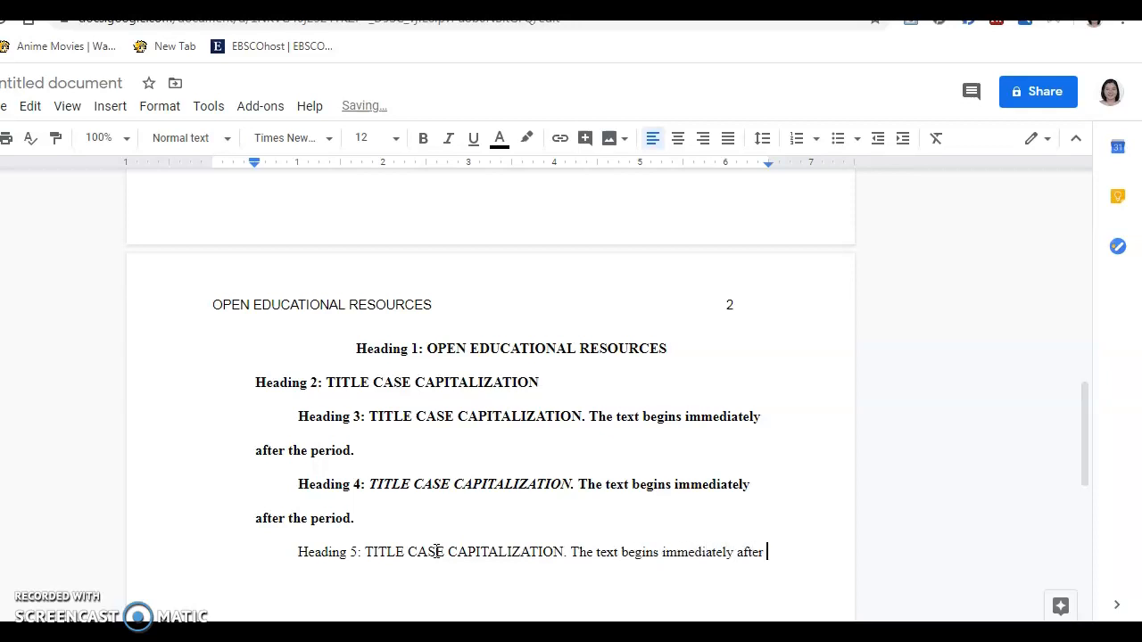
{"action": "type", "text": "the period."}
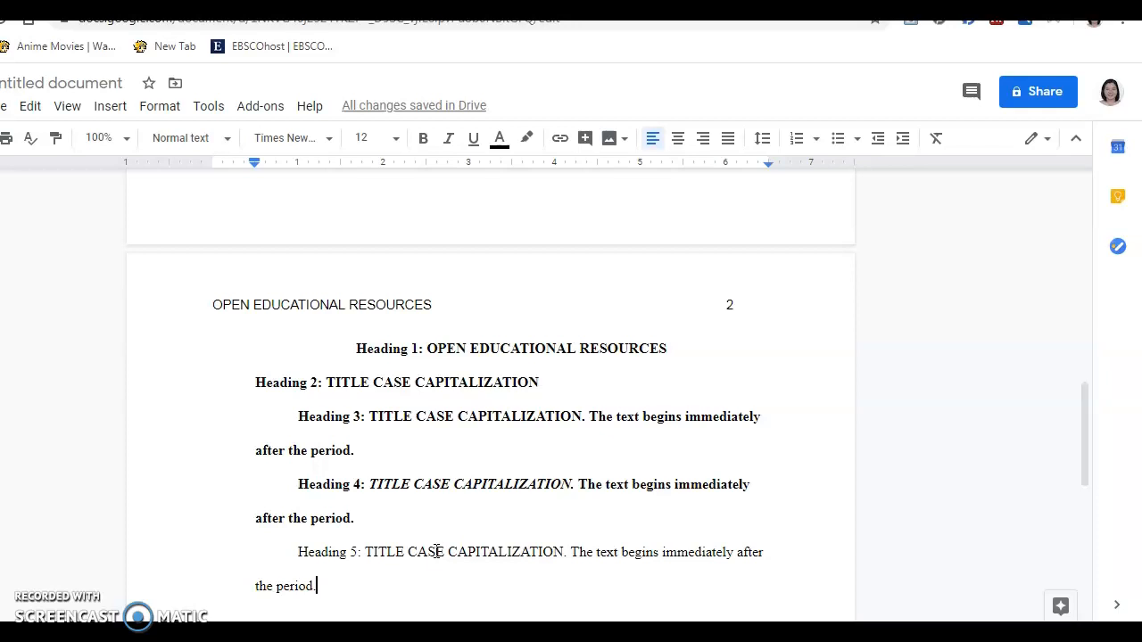
Move onto page 3 and type a centred 'Abstract' heading
{"action": "key", "text": "Return"}
{"action": "key", "text": "Return"}
{"action": "key", "text": "Return"}
{"action": "key", "text": "Return"}
{"action": "key", "text": "Return"}
{"action": "key", "text": "Return"}
{"action": "key", "text": "Return"}
{"action": "key", "text": "Return"}
{"action": "key", "text": "Return"}
{"action": "key", "text": "Return"}
{"action": "key", "text": "Return"}
{"action": "key", "text": "Return"}
{"action": "key", "text": "Return"}
{"action": "key", "text": "Return"}
{"action": "key", "text": "Return"}
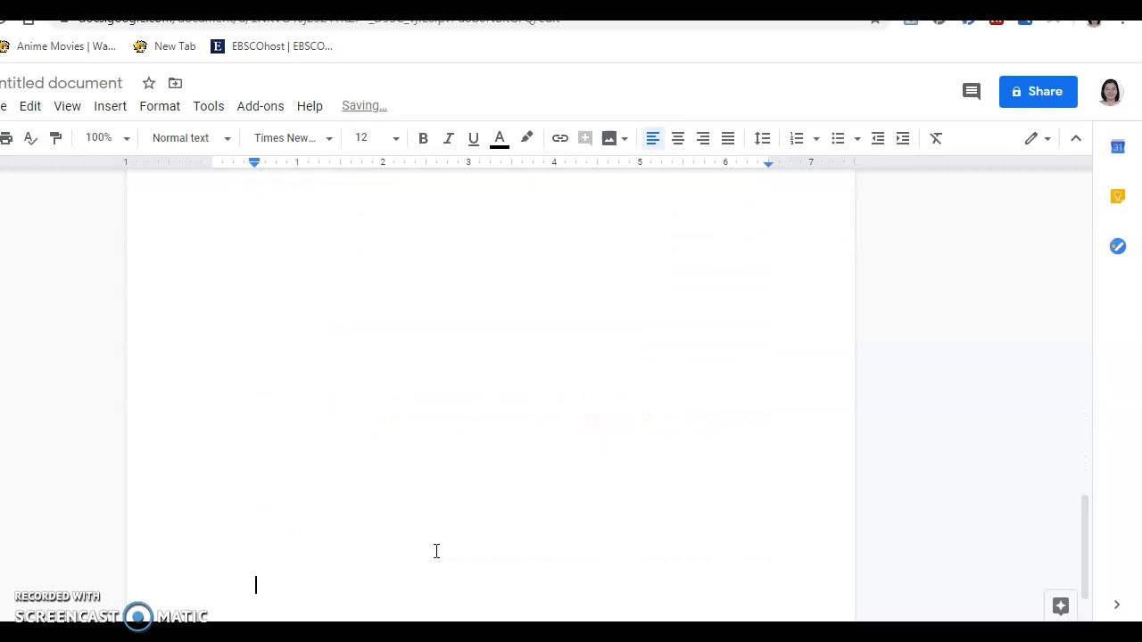
{"action": "key", "text": "Return"}
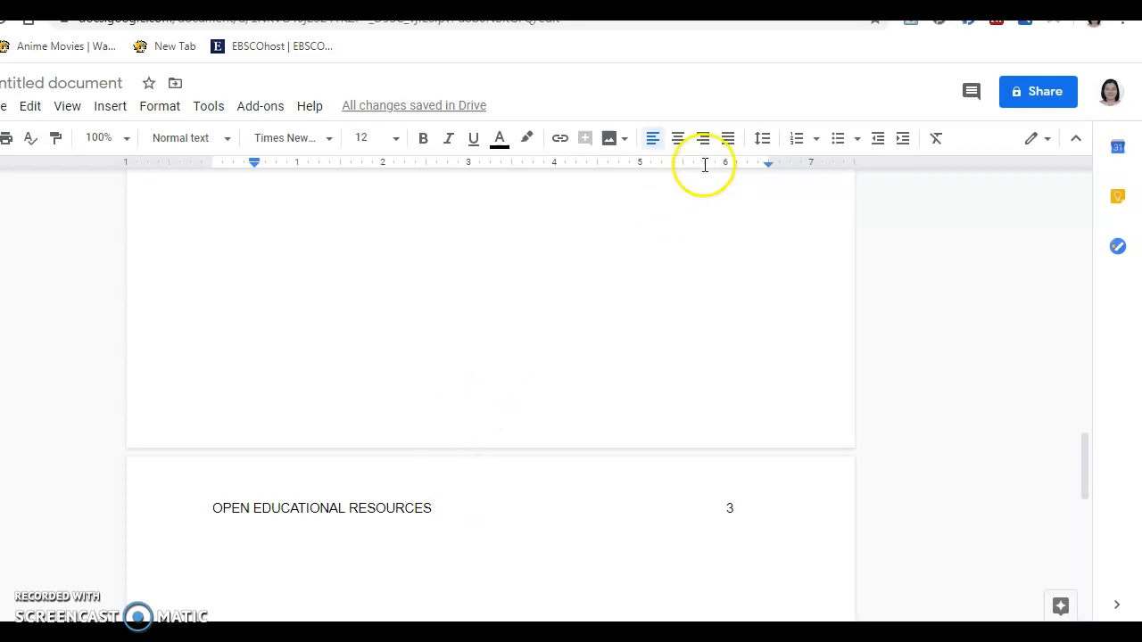
{"action": "left_click", "coordinate": [680, 143]}
{"action": "type", "text": "Abstract"}
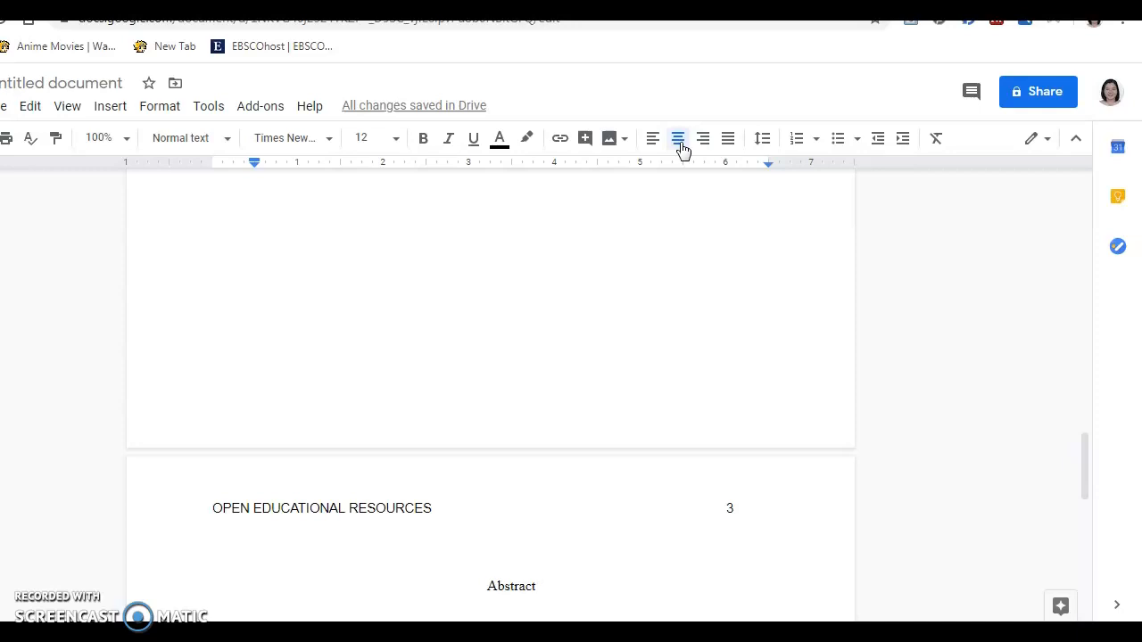
Add a left-aligned line: 'Summarize the study in one paragraph in around 250 words'
{"action": "key", "text": "Return"}
{"action": "key", "text": "ctrl+shift+l"}
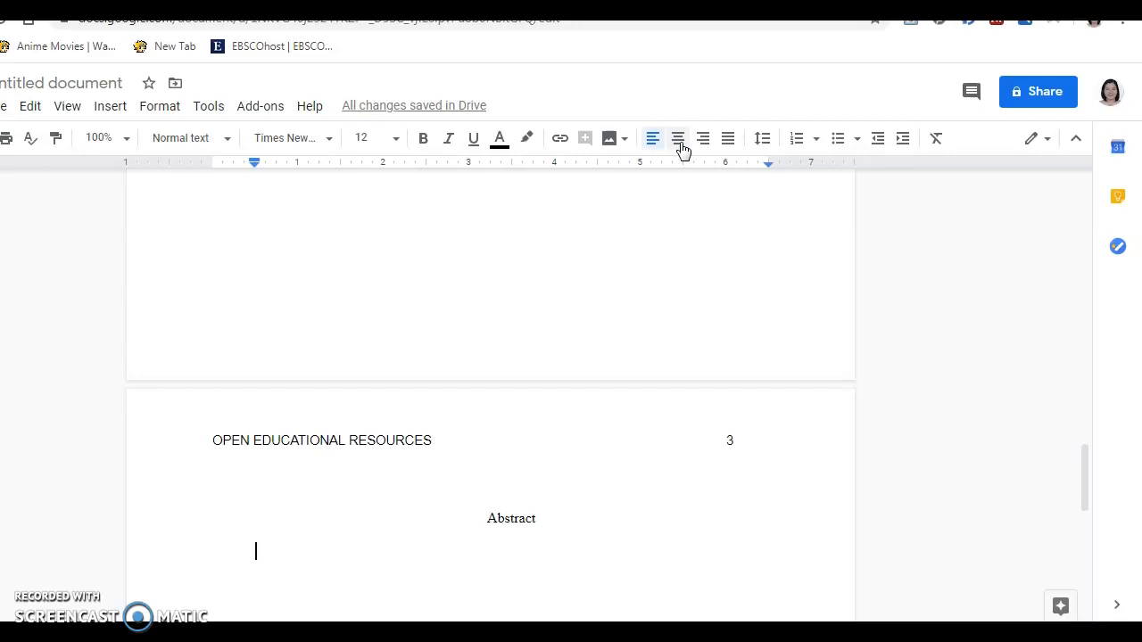
{"action": "type", "text": "Su"}
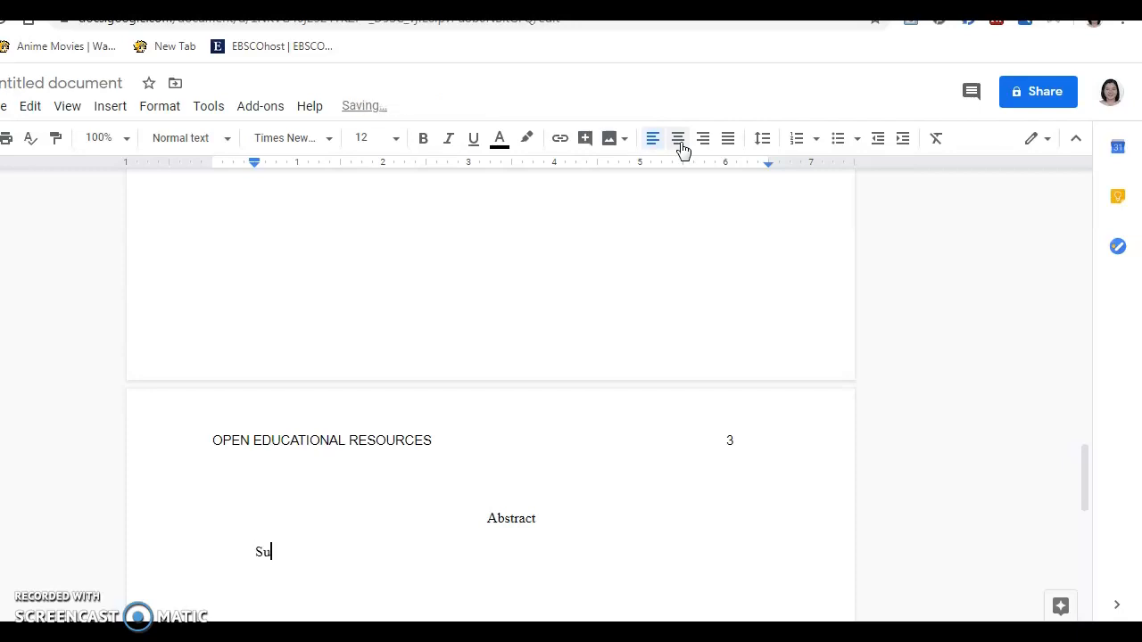
{"action": "type", "text": "mmarize the study i"}
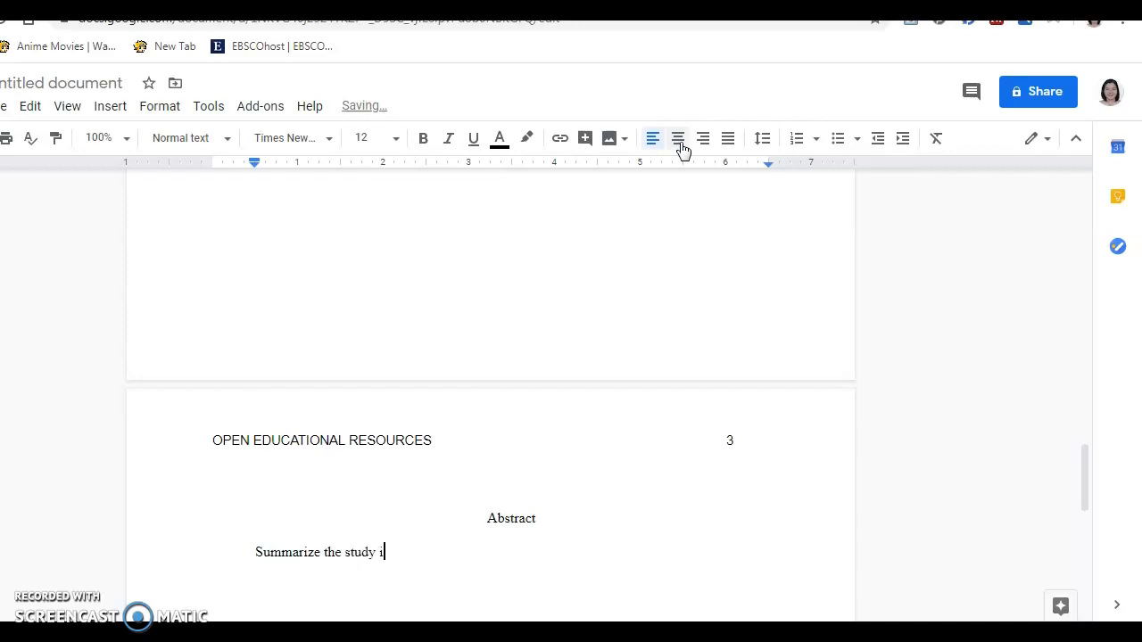
{"action": "type", "text": "n one paragraph"}
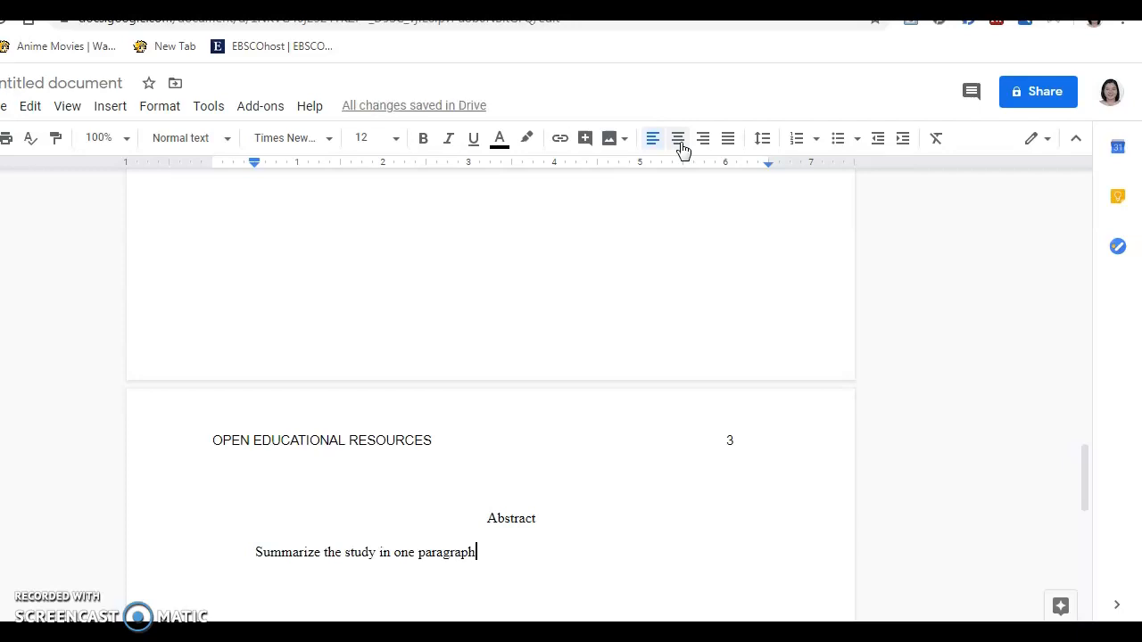
{"action": "type", "text": " in  around 250 o"}
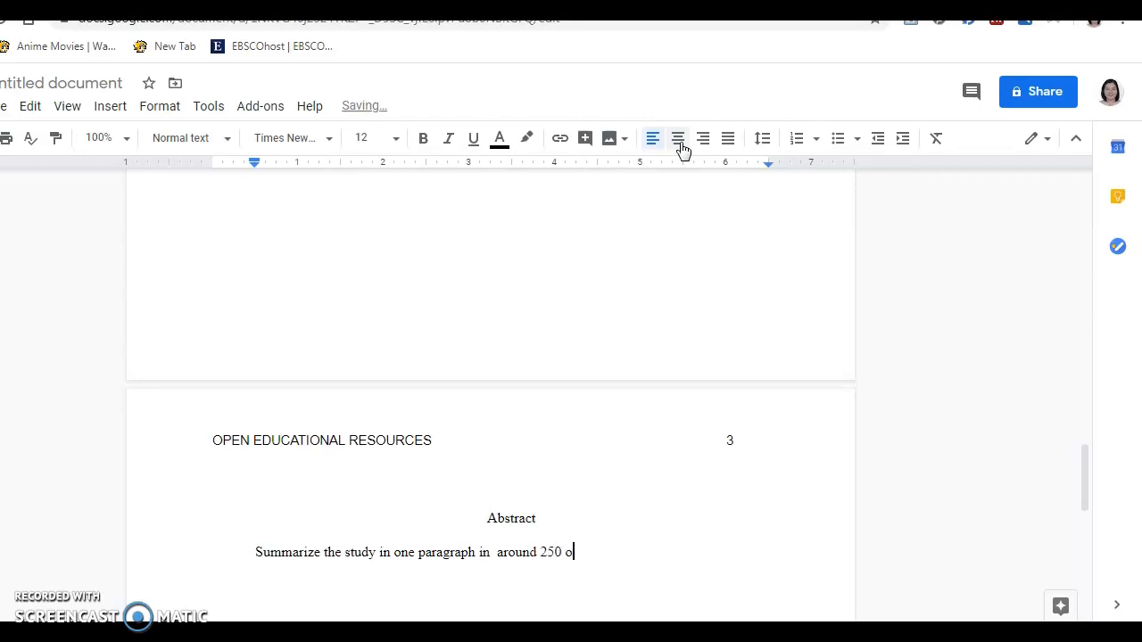
{"action": "key", "text": "BackSpace"}
{"action": "type", "text": "words"}
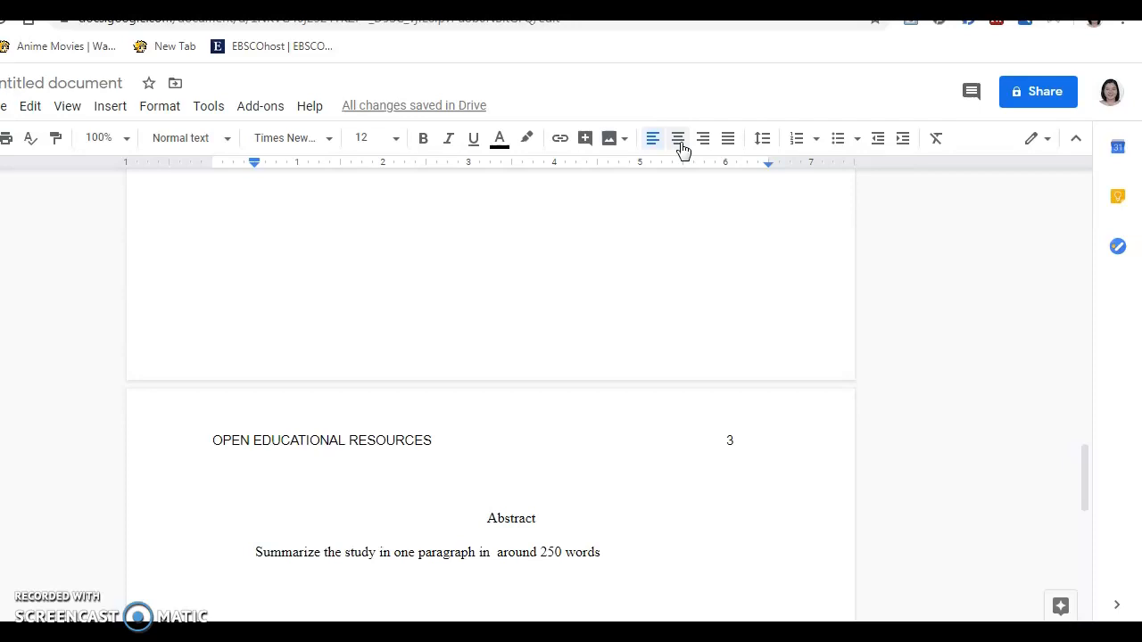
Start a new line with the italic label 'Keywords:' followed by 'include'
{"action": "key", "text": "Return"}
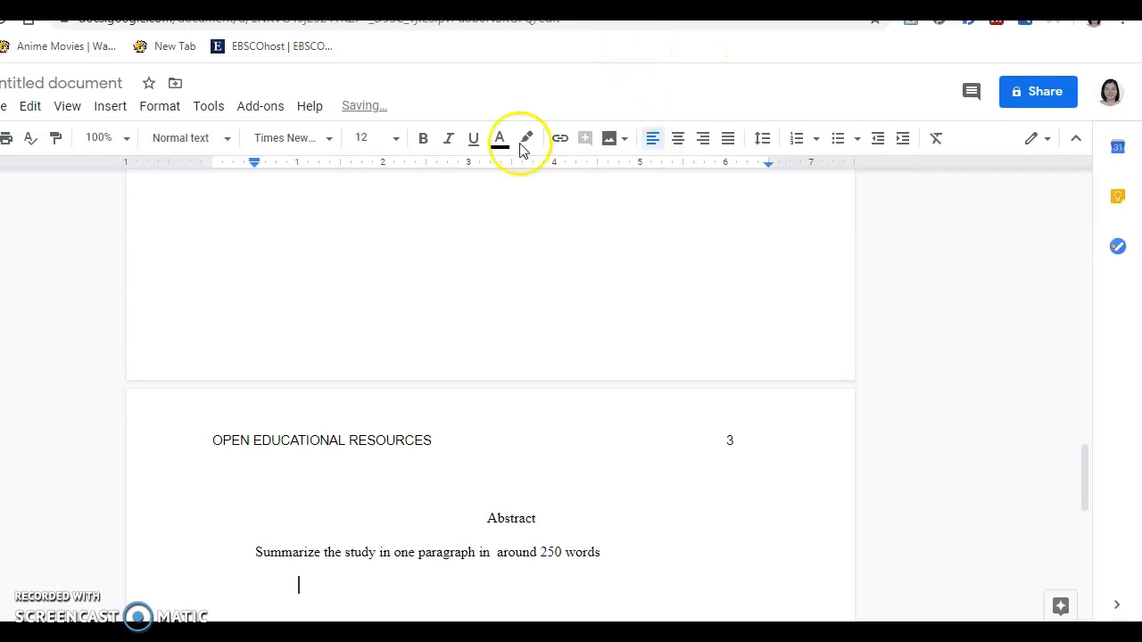
{"action": "left_click", "coordinate": [449, 151]}
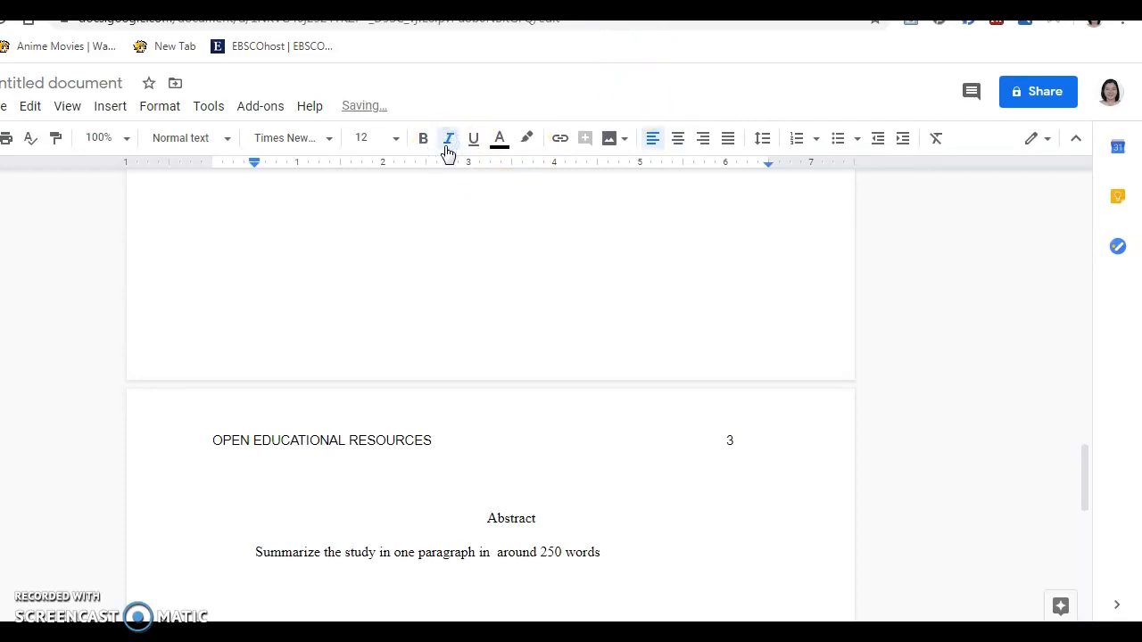
{"action": "type", "text": "ab"}
{"action": "key", "text": "BackSpace"}
{"action": "key", "text": "BackSpace"}
{"action": "type", "text": "Key"}
{"action": "key", "text": "BackSpace"}
{"action": "type", "text": "ywords:"}
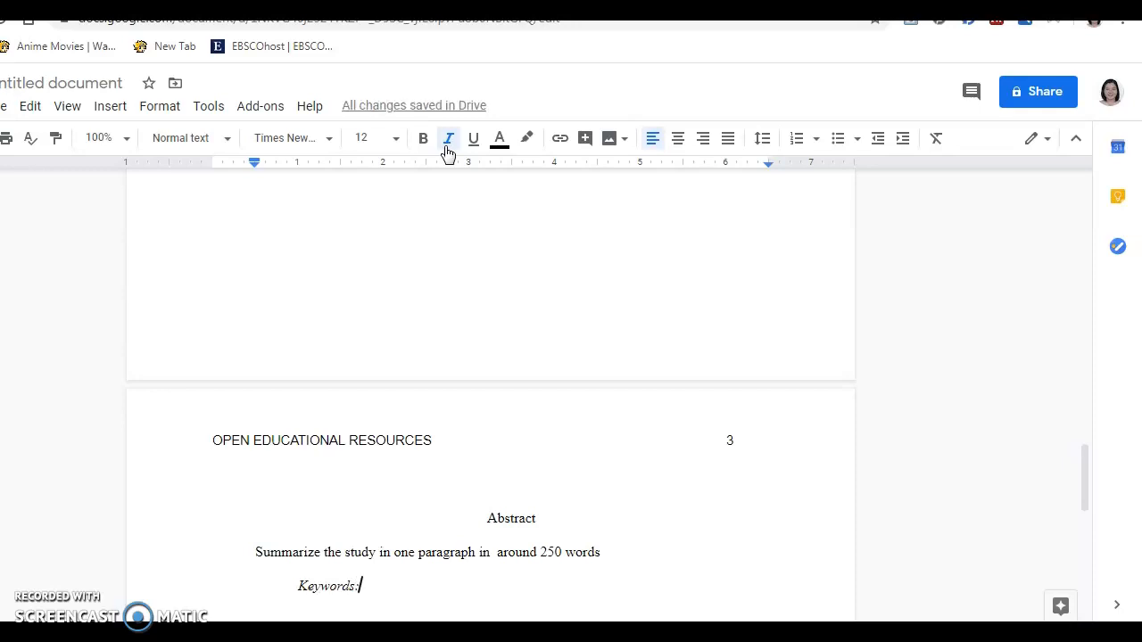
{"action": "type", "text": " in"}
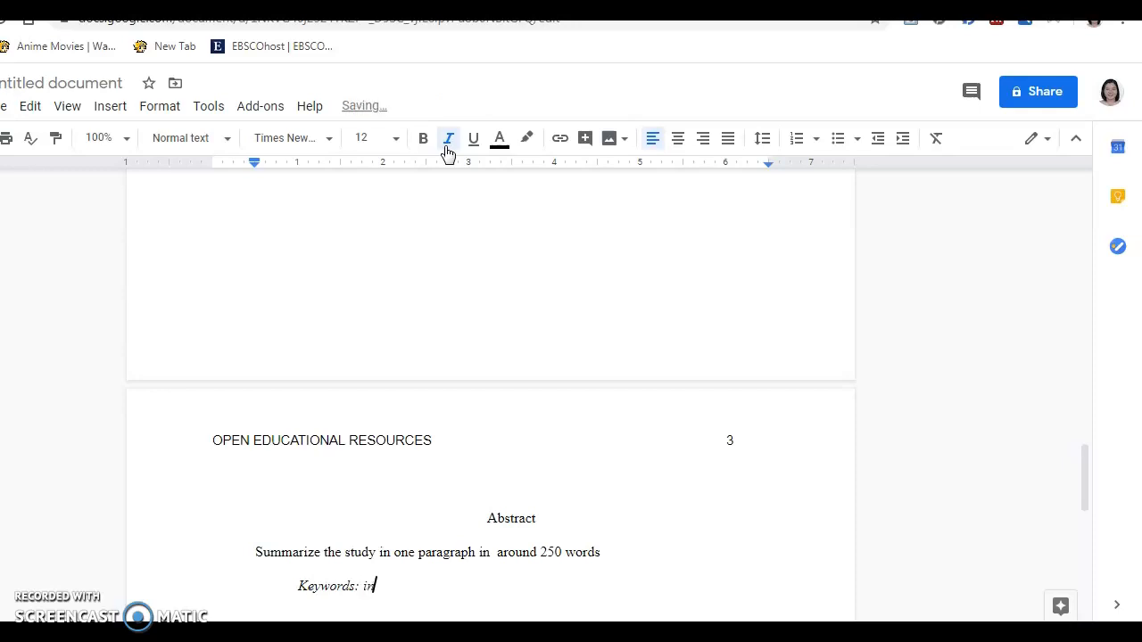
{"action": "type", "text": "cluide"}
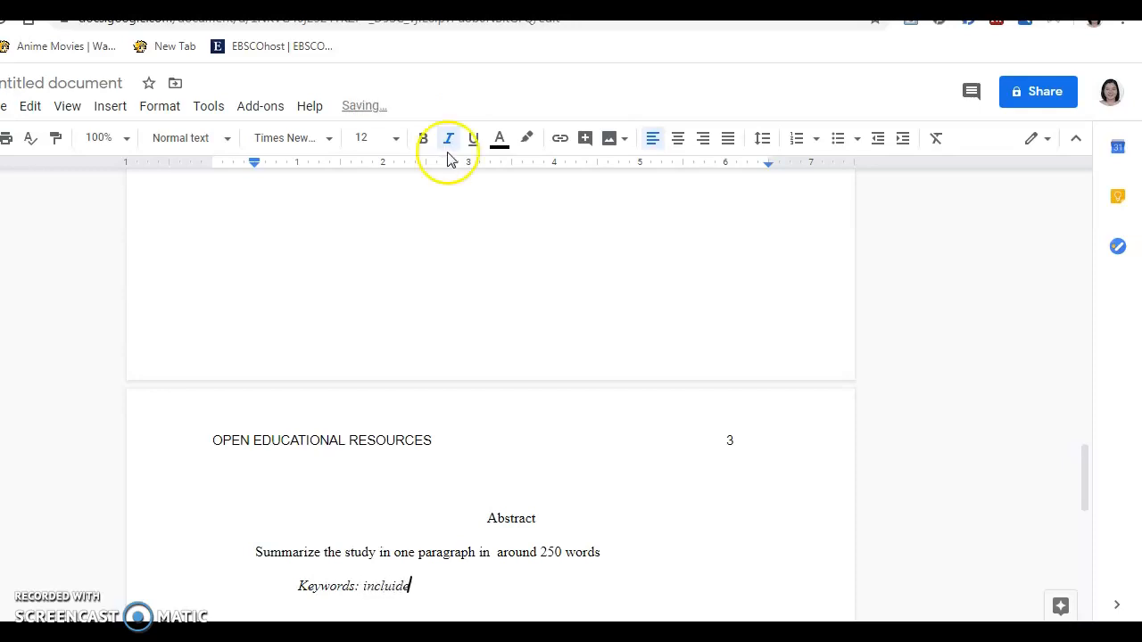
Make 'include' upright and complete the line with 'the relevant keywords.'
{"action": "left_click_drag", "start_coordinate": [409, 586], "coordinate": [363, 586]}
{"action": "left_click", "coordinate": [448, 138]}
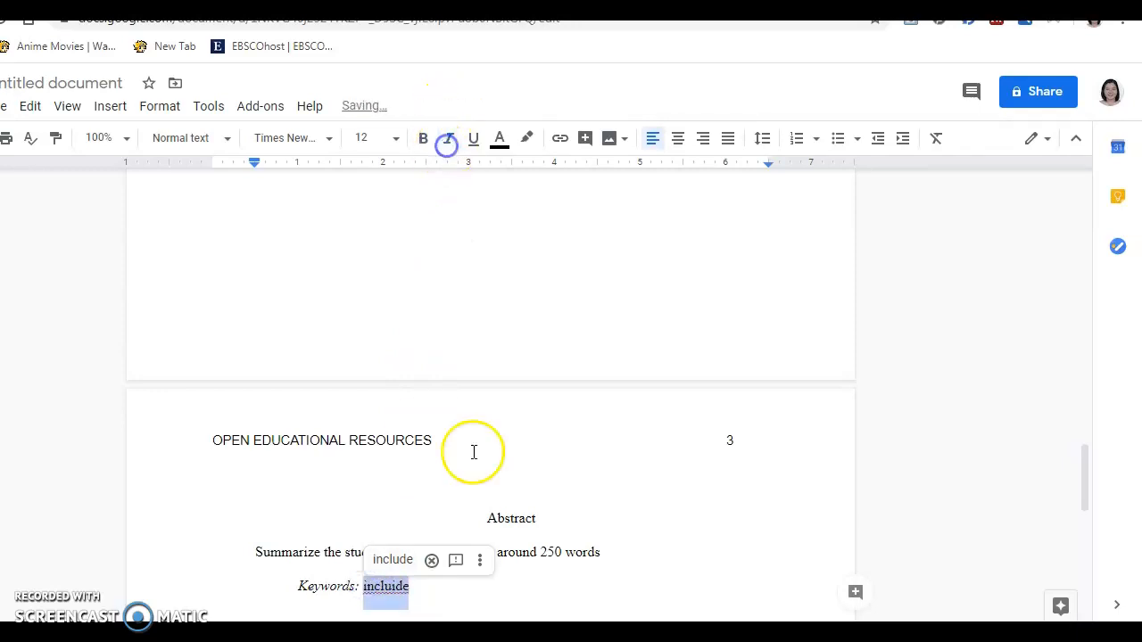
{"action": "left_click", "coordinate": [396, 586]}
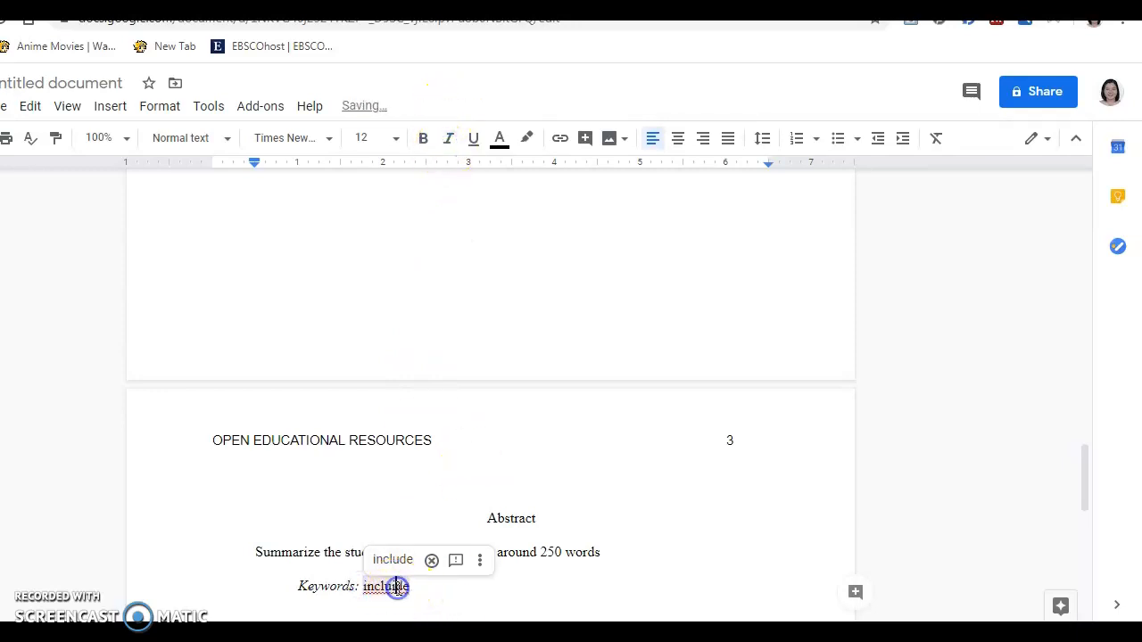
{"action": "left_click", "coordinate": [413, 587]}
{"action": "type", "text": "the"}
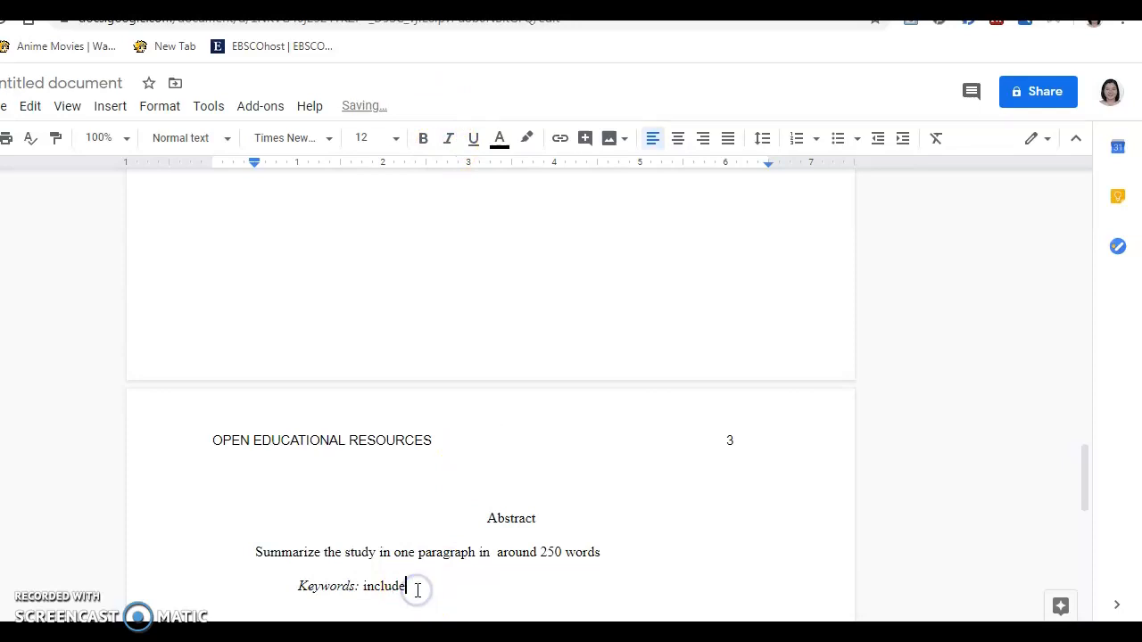
{"action": "type", "text": " relevan"}
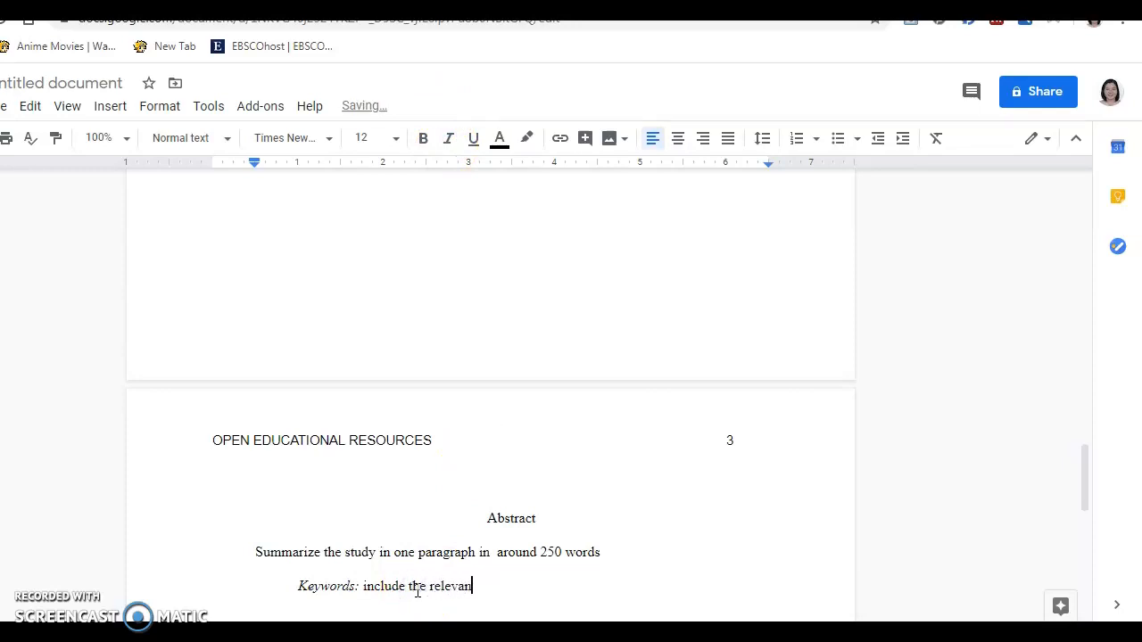
{"action": "type", "text": "t keywords."}
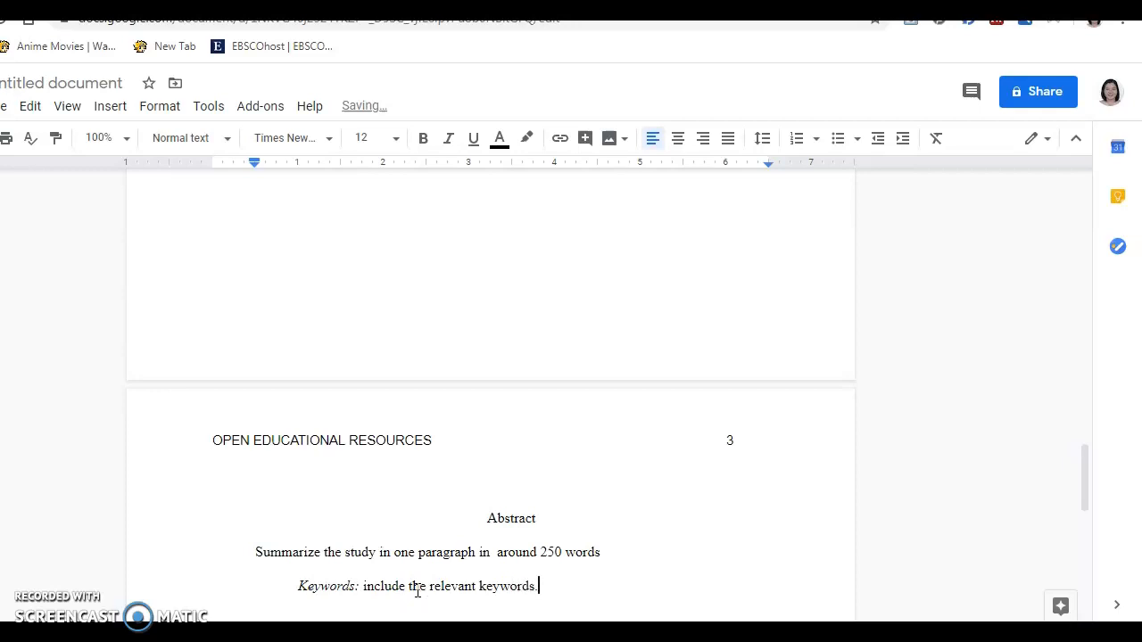